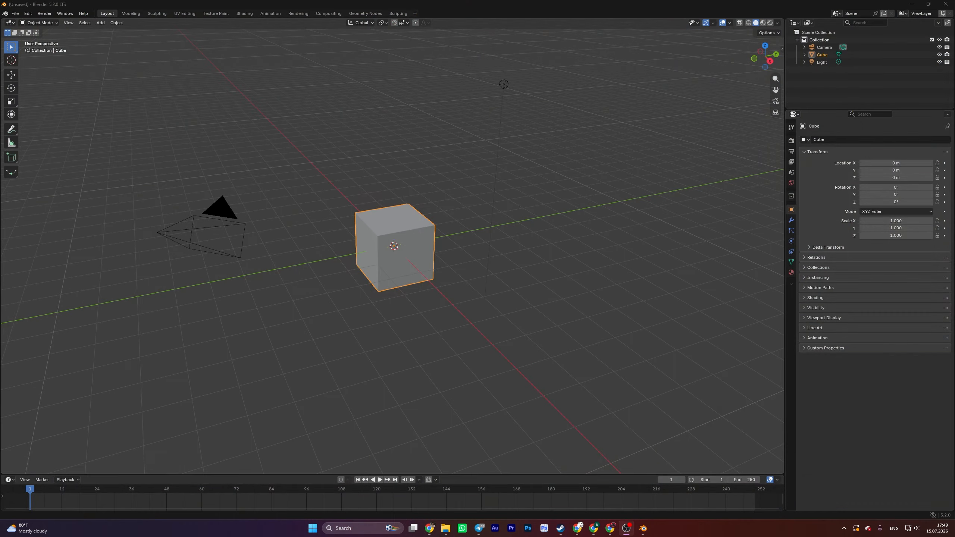
Step: Open T_Jumpsuit.blend from the Terrorist folder and display the viewport in Material Preview shading
{"action": "left_click", "coordinate": [207, 62]}
{"action": "middle_click_drag", "start_coordinate": [207, 62], "coordinate": [186, 106]}
{"action": "left_click", "coordinate": [15, 14]}
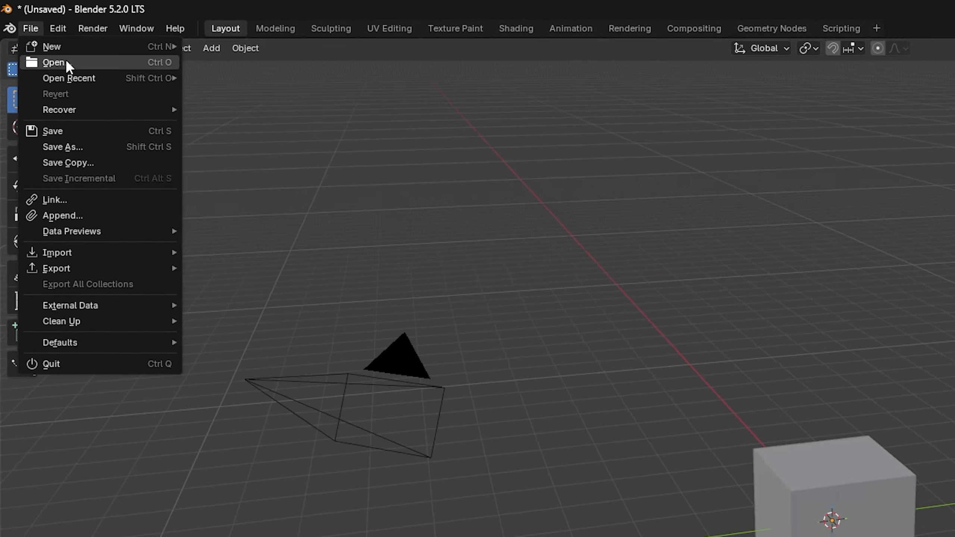
{"action": "left_click", "coordinate": [29, 30]}
{"action": "left_click", "coordinate": [488, 274]}
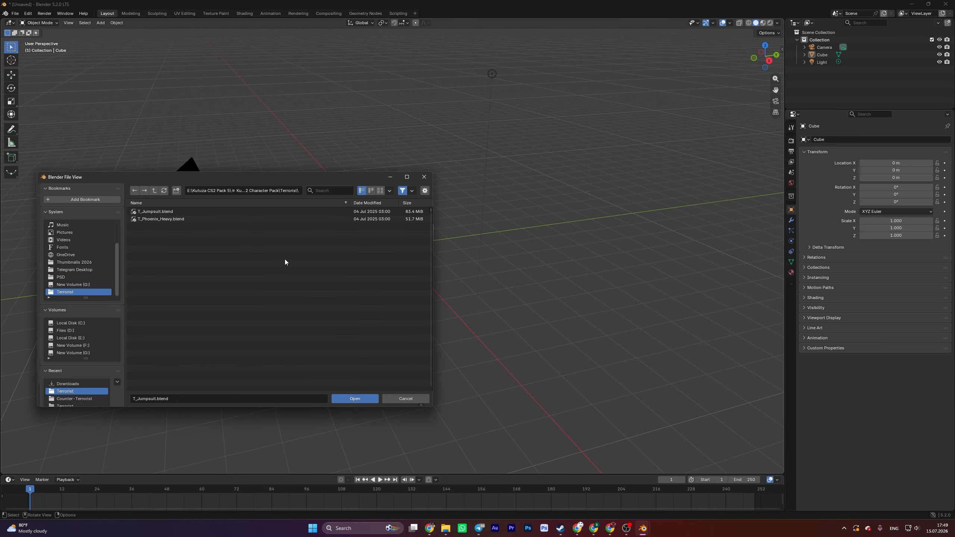
{"action": "double_click", "coordinate": [166, 211]}
{"action": "mouse_move", "coordinate": [401, 218]}
{"action": "middle_mouse_down"}
{"action": "mouse_move", "coordinate": [337, 229]}
{"action": "mouse_move", "coordinate": [371, 222]}
{"action": "mouse_move", "coordinate": [347, 227]}
{"action": "middle_mouse_up"}
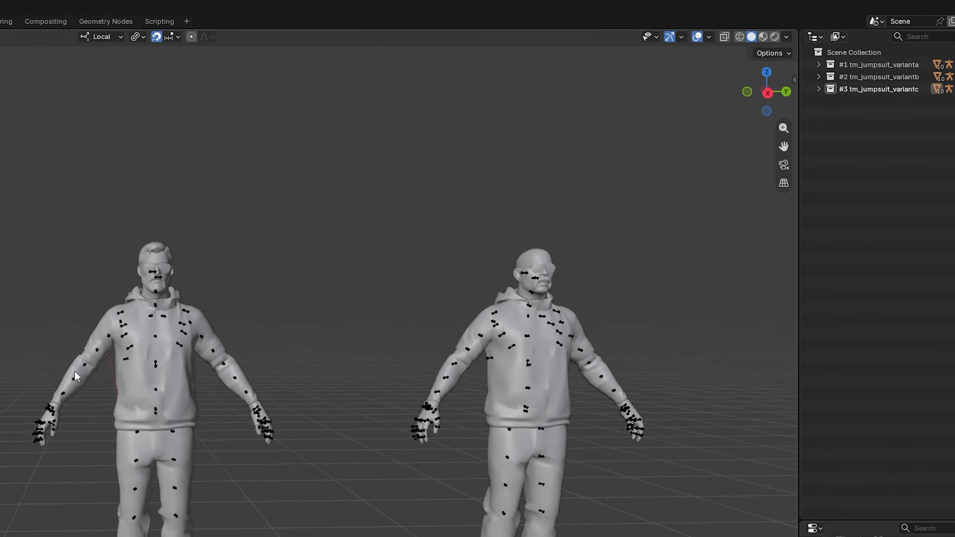
{"action": "left_click", "coordinate": [767, 23]}
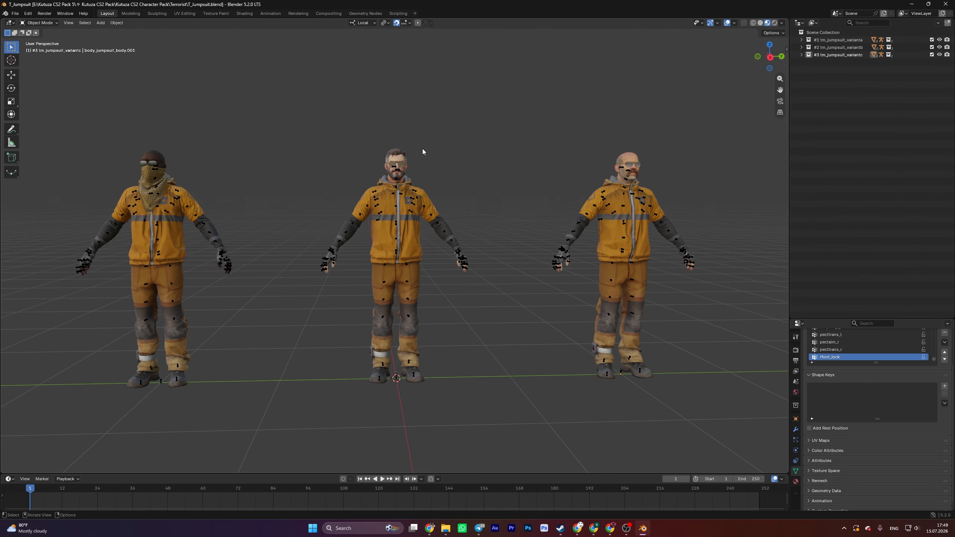
Step: Select the middle character's armature and switch it to Pose Mode
{"action": "scroll", "coordinate": [398, 154], "scroll_direction": "up", "scroll_amount": 7}
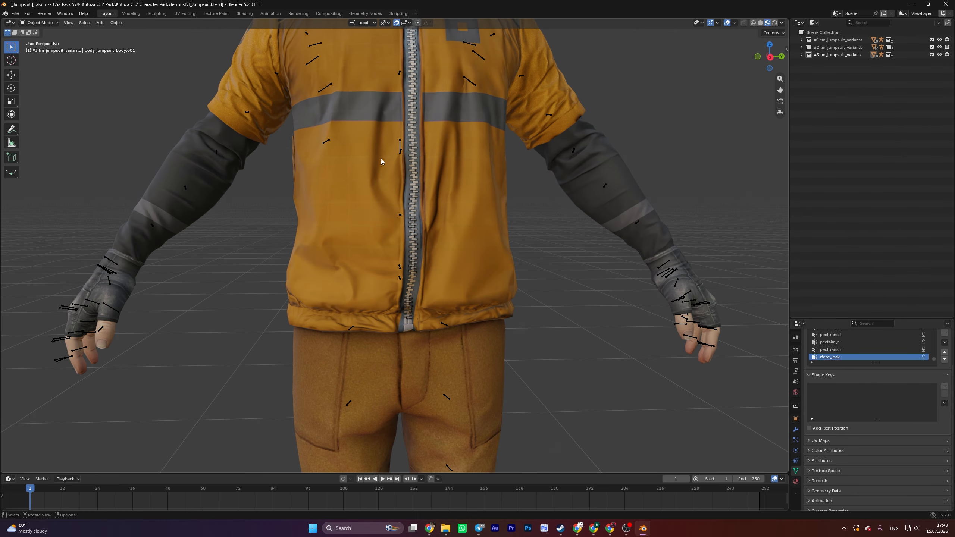
{"action": "scroll", "coordinate": [381, 159], "scroll_direction": "down", "scroll_amount": 3}
{"action": "middle_click_drag", "start_coordinate": [380, 159], "coordinate": [344, 195], "text": "shift"}
{"action": "scroll", "coordinate": [370, 208], "scroll_direction": "up", "scroll_amount": 2}
{"action": "scroll", "coordinate": [369, 194], "scroll_direction": "down", "scroll_amount": 1}
{"action": "left_click", "coordinate": [321, 197]}
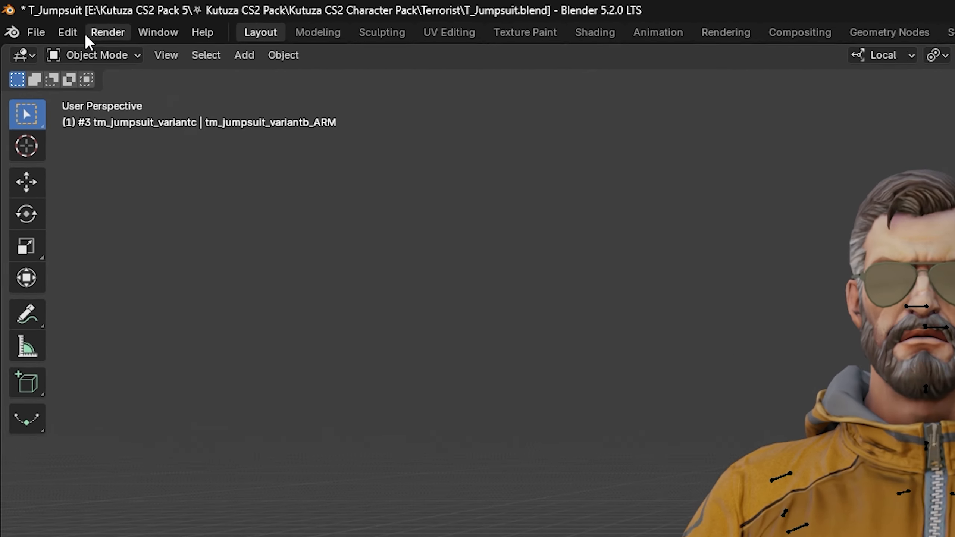
{"action": "left_click", "coordinate": [40, 23]}
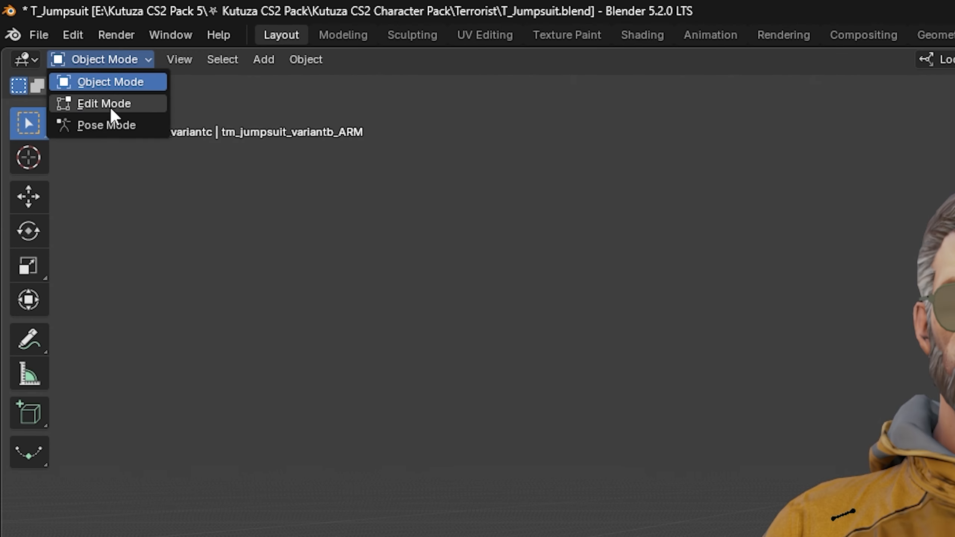
{"action": "left_click", "coordinate": [41, 47]}
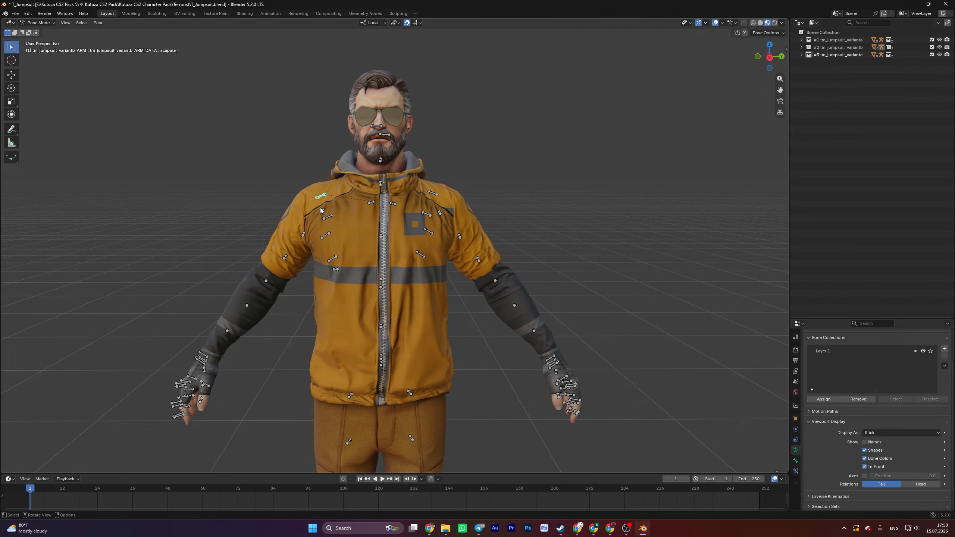
Step: Rotate the middle character's right upper arm and forearm bones to raise the hand towards the face
{"action": "left_click", "coordinate": [322, 210]}
{"action": "middle_click_drag", "start_coordinate": [327, 220], "coordinate": [328, 220]}
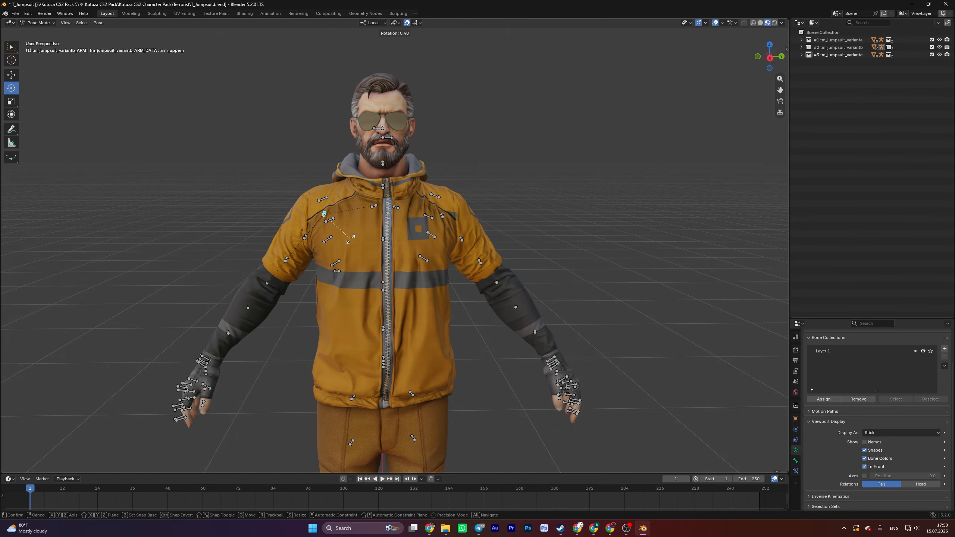
{"action": "key", "text": "r"}
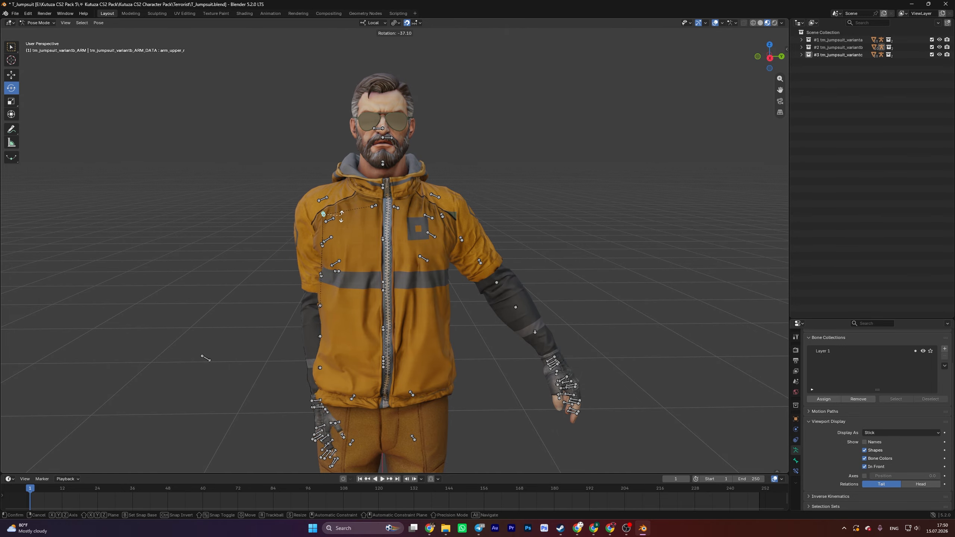
{"action": "right_click", "coordinate": [206, 358]}
{"action": "left_click_drag", "start_coordinate": [312, 233], "coordinate": [296, 288]}
{"action": "left_click", "coordinate": [286, 296]}
{"action": "mouse_move", "coordinate": [306, 277]}
{"action": "left_mouse_down"}
{"action": "mouse_move", "coordinate": [293, 288]}
{"action": "mouse_move", "coordinate": [295, 275]}
{"action": "left_mouse_up"}
Step: Rotate the right index finger's bones so the finger points straight up
{"action": "middle_click_drag", "start_coordinate": [264, 226], "coordinate": [222, 239]}
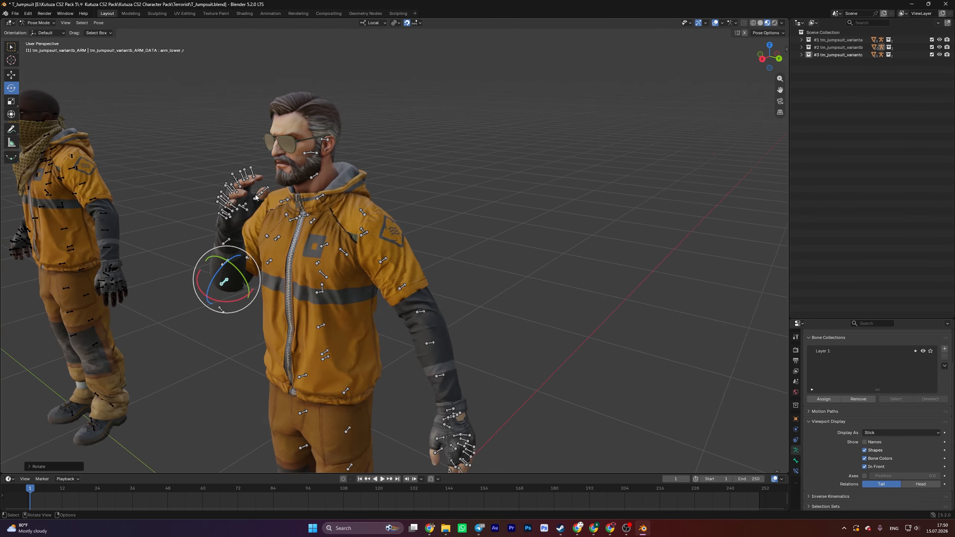
{"action": "scroll", "coordinate": [213, 200], "scroll_direction": "up", "scroll_amount": 3}
{"action": "middle_click_drag", "start_coordinate": [212, 199], "coordinate": [217, 221]}
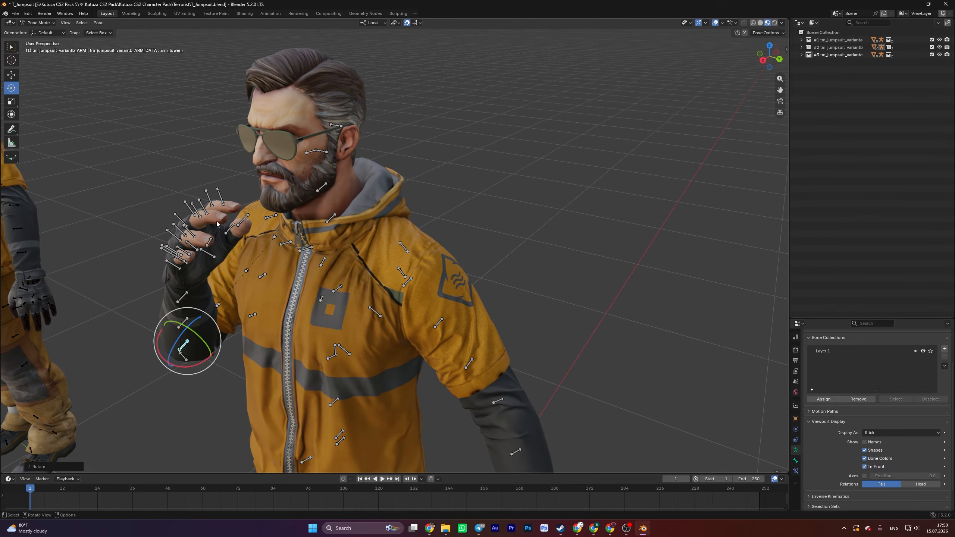
{"action": "middle_click_drag", "start_coordinate": [380, 231], "coordinate": [379, 263]}
{"action": "left_click", "coordinate": [311, 250]}
{"action": "left_click", "coordinate": [306, 230]}
{"action": "left_click_drag", "start_coordinate": [336, 225], "coordinate": [321, 213]}
{"action": "left_click", "coordinate": [319, 193]}
{"action": "left_click_drag", "start_coordinate": [343, 178], "coordinate": [337, 173]}
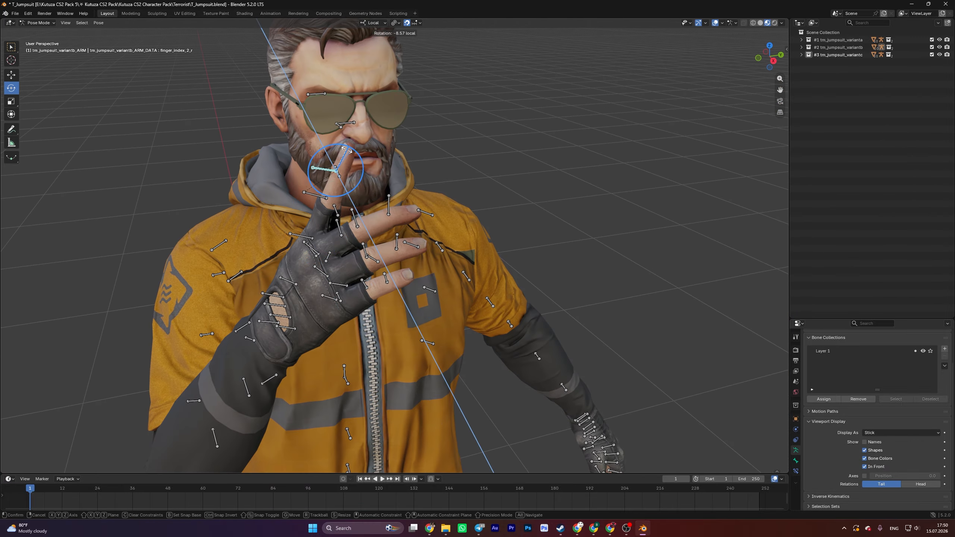
Step: Rotate the base joints of the right hand's other fingers to curl them towards the palm
{"action": "left_click", "coordinate": [311, 250]}
{"action": "middle_click_drag", "start_coordinate": [311, 249], "coordinate": [282, 253]}
{"action": "left_click_drag", "start_coordinate": [260, 236], "coordinate": [267, 235]}
{"action": "left_click_drag", "start_coordinate": [261, 235], "coordinate": [275, 233]}
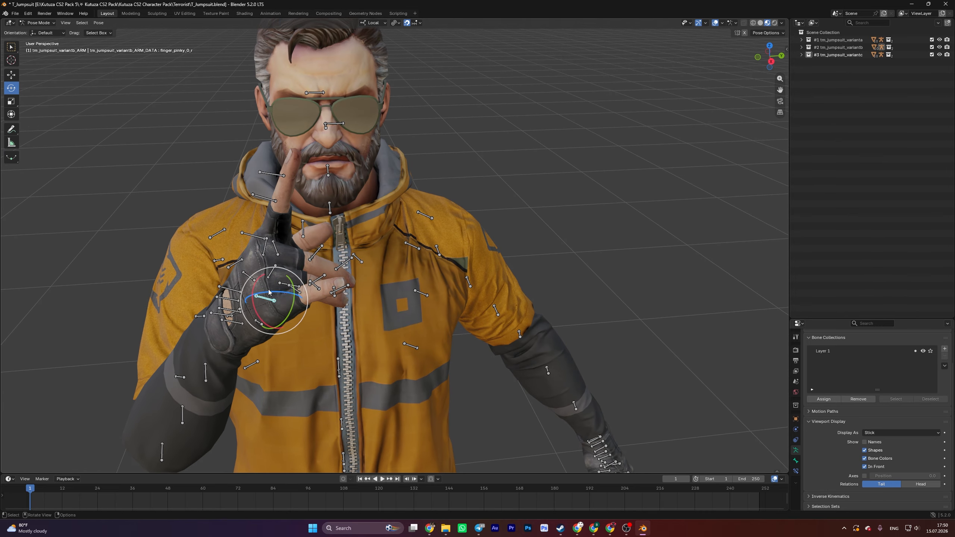
{"action": "left_click_drag", "start_coordinate": [284, 294], "coordinate": [284, 295]}
{"action": "middle_click_drag", "start_coordinate": [284, 294], "coordinate": [287, 322]}
{"action": "left_click_drag", "start_coordinate": [294, 327], "coordinate": [314, 344]}
Step: Bend the remaining joints of the right hand's curled fingers further into a fist
{"action": "middle_click_drag", "start_coordinate": [314, 344], "coordinate": [313, 273]}
{"action": "left_click", "coordinate": [313, 271]}
{"action": "left_click_drag", "start_coordinate": [329, 273], "coordinate": [329, 274]}
{"action": "mouse_move", "coordinate": [329, 274]}
{"action": "middle_mouse_down"}
{"action": "mouse_move", "coordinate": [303, 264]}
{"action": "mouse_move", "coordinate": [320, 272]}
{"action": "middle_mouse_up"}
{"action": "left_click", "coordinate": [308, 252]}
{"action": "left_click_drag", "start_coordinate": [303, 231], "coordinate": [323, 250]}
{"action": "left_click", "coordinate": [302, 221]}
{"action": "left_click_drag", "start_coordinate": [305, 207], "coordinate": [319, 219]}
Step: Rotate the right thumb's bones to fold the thumb against the curled fingers
{"action": "middle_click_drag", "start_coordinate": [318, 219], "coordinate": [241, 213]}
{"action": "left_click", "coordinate": [219, 208]}
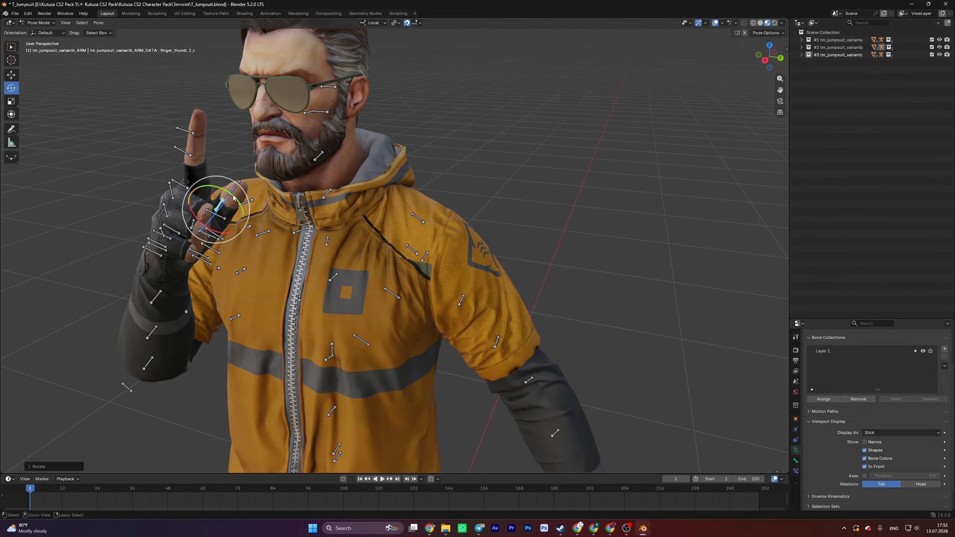
{"action": "left_click_drag", "start_coordinate": [234, 197], "coordinate": [244, 186]}
{"action": "mouse_move", "coordinate": [244, 185]}
{"action": "middle_mouse_down"}
{"action": "mouse_move", "coordinate": [260, 188]}
{"action": "mouse_move", "coordinate": [236, 199]}
{"action": "middle_mouse_up"}
{"action": "left_click", "coordinate": [215, 200]}
{"action": "scroll", "coordinate": [215, 200], "scroll_direction": "up", "scroll_amount": 3}
{"action": "left_click_drag", "start_coordinate": [210, 169], "coordinate": [217, 177]}
Step: Rotate the right pinky's outer joint to tuck the finger closer to the palm
{"action": "left_click", "coordinate": [214, 261]}
{"action": "left_click_drag", "start_coordinate": [221, 255], "coordinate": [225, 261]}
{"action": "middle_click_drag", "start_coordinate": [225, 261], "coordinate": [188, 158]}
{"action": "left_click", "coordinate": [181, 146]}
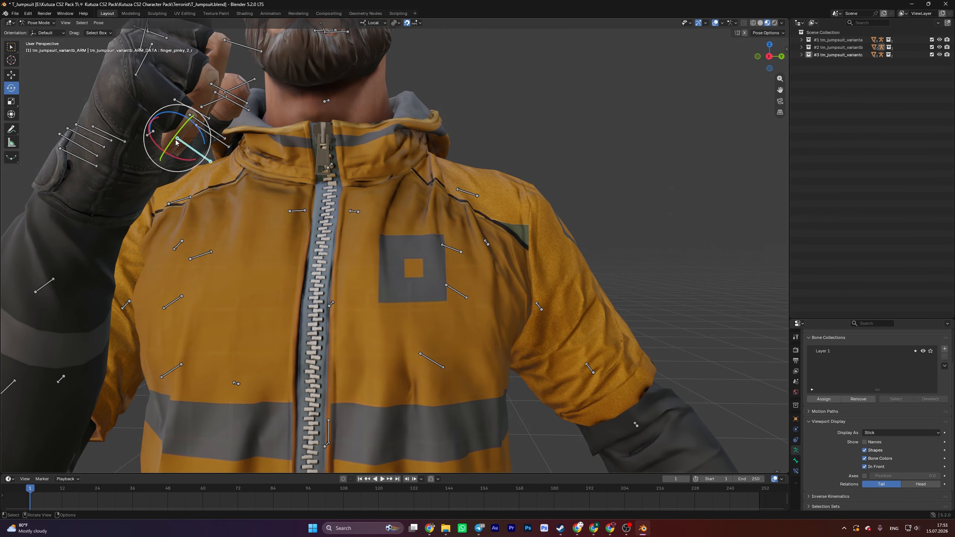
{"action": "left_click_drag", "start_coordinate": [188, 133], "coordinate": [196, 145]}
{"action": "middle_click_drag", "start_coordinate": [195, 145], "coordinate": [221, 150]}
Step: Fine-tune the curled finger bones of the right hand from the front to tighten the fist
{"action": "left_click", "coordinate": [149, 135]}
{"action": "left_click", "coordinate": [257, 178]}
{"action": "left_click_drag", "start_coordinate": [263, 152], "coordinate": [257, 147]}
{"action": "middle_click_drag", "start_coordinate": [259, 150], "coordinate": [229, 149]}
{"action": "left_click", "coordinate": [165, 109]}
{"action": "left_click_drag", "start_coordinate": [191, 126], "coordinate": [188, 123]}
{"action": "left_click", "coordinate": [221, 150]}
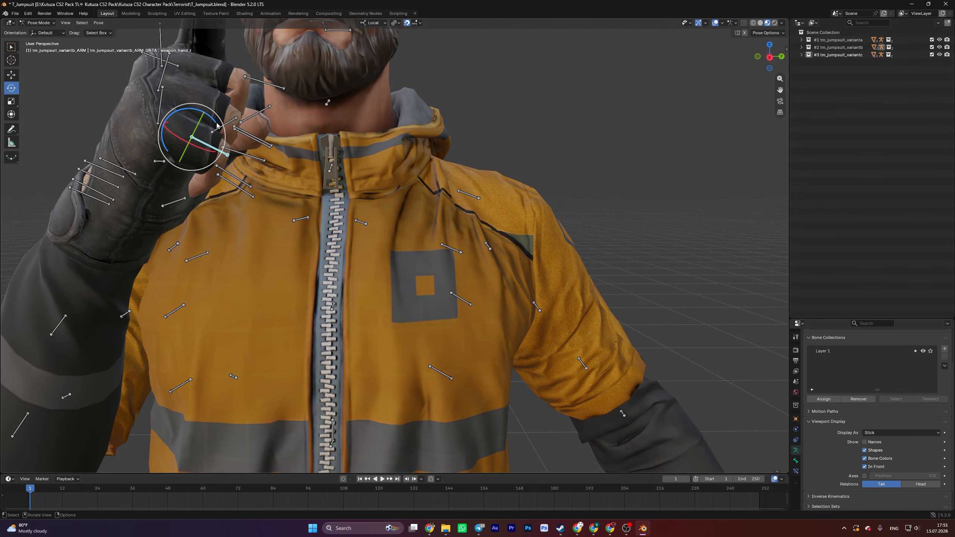
{"action": "left_click_drag", "start_coordinate": [249, 155], "coordinate": [251, 163]}
Step: Rotate the right upper arm bone to bring the raised index finger in front of the mouth
{"action": "scroll", "coordinate": [226, 168], "scroll_direction": "down", "scroll_amount": 4}
{"action": "left_click", "coordinate": [218, 168]}
{"action": "scroll", "coordinate": [218, 168], "scroll_direction": "up", "scroll_amount": 1}
{"action": "middle_click_drag", "start_coordinate": [217, 169], "coordinate": [204, 204]}
{"action": "scroll", "coordinate": [180, 182], "scroll_direction": "down", "scroll_amount": 1}
{"action": "left_click", "coordinate": [274, 261]}
{"action": "left_click_drag", "start_coordinate": [274, 262], "coordinate": [282, 251]}
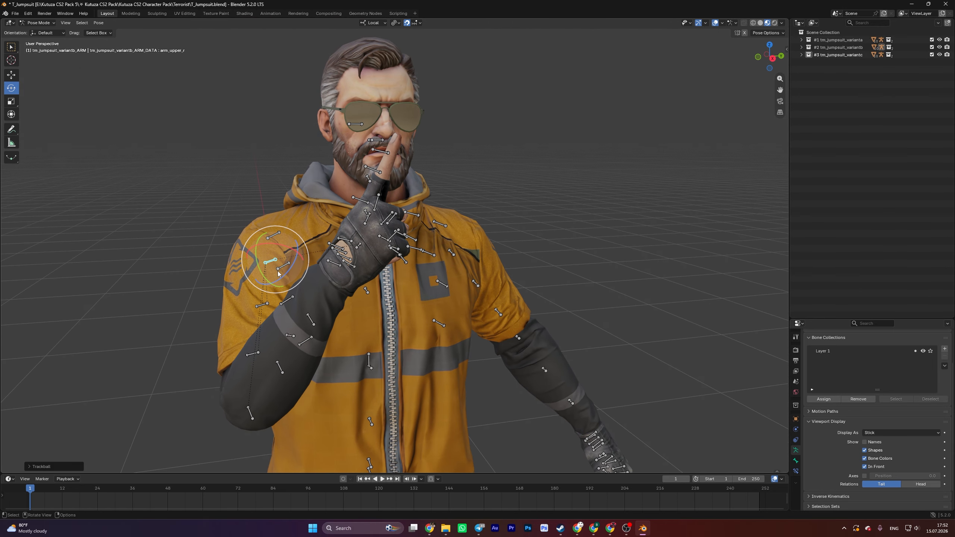
{"action": "scroll", "coordinate": [264, 256], "scroll_direction": "up", "scroll_amount": 1}
{"action": "middle_click_drag", "start_coordinate": [241, 256], "coordinate": [255, 271]}
{"action": "left_click_drag", "start_coordinate": [239, 279], "coordinate": [239, 289]}
{"action": "middle_click_drag", "start_coordinate": [239, 289], "coordinate": [222, 272]}
{"action": "scroll", "coordinate": [240, 286], "scroll_direction": "down", "scroll_amount": 1}
Step: Rotate the right hand bone to align the raised index finger with the face
{"action": "left_click", "coordinate": [276, 411]}
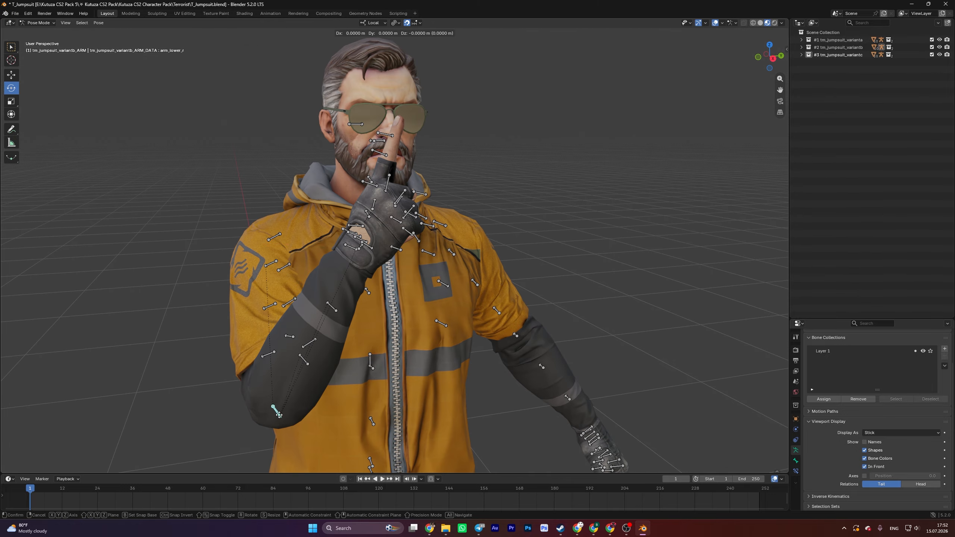
{"action": "left_click", "coordinate": [45, 14]}
{"action": "left_click", "coordinate": [52, 23]}
{"action": "mouse_move", "coordinate": [564, 211]}
{"action": "middle_mouse_down"}
{"action": "mouse_move", "coordinate": [515, 210]}
{"action": "mouse_move", "coordinate": [568, 209]}
{"action": "middle_mouse_up"}
{"action": "left_click", "coordinate": [326, 247]}
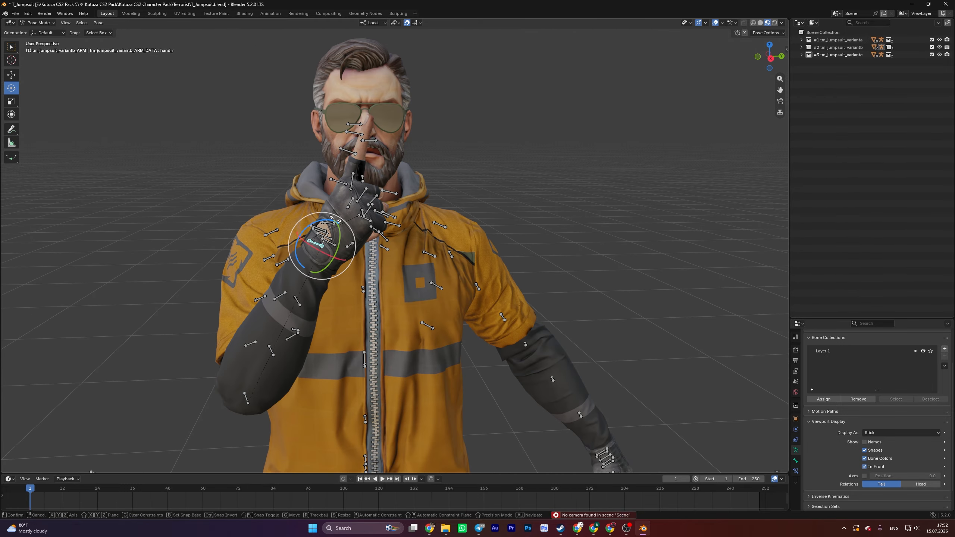
{"action": "left_click_drag", "start_coordinate": [329, 240], "coordinate": [325, 247]}
{"action": "middle_click_drag", "start_coordinate": [301, 271], "coordinate": [295, 271]}
Step: Adjust the right upper arm's rotation from several angles to line the hand up with the lips
{"action": "left_click", "coordinate": [266, 302]}
{"action": "left_click", "coordinate": [270, 259]}
{"action": "left_click_drag", "start_coordinate": [282, 243], "coordinate": [285, 248]}
{"action": "middle_click_drag", "start_coordinate": [285, 248], "coordinate": [326, 260]}
{"action": "left_click_drag", "start_coordinate": [280, 271], "coordinate": [290, 263]}
{"action": "middle_click_drag", "start_coordinate": [290, 262], "coordinate": [245, 253]}
Step: Finish the shushing pose with the right index finger at the lips and the left forearm bent across the stomach
{"action": "left_click", "coordinate": [324, 263]}
{"action": "left_click_drag", "start_coordinate": [340, 239], "coordinate": [342, 241]}
{"action": "left_click_drag", "start_coordinate": [328, 259], "coordinate": [334, 256]}
{"action": "middle_click_drag", "start_coordinate": [312, 301], "coordinate": [311, 291]}
{"action": "left_click_drag", "start_coordinate": [261, 395], "coordinate": [263, 397]}
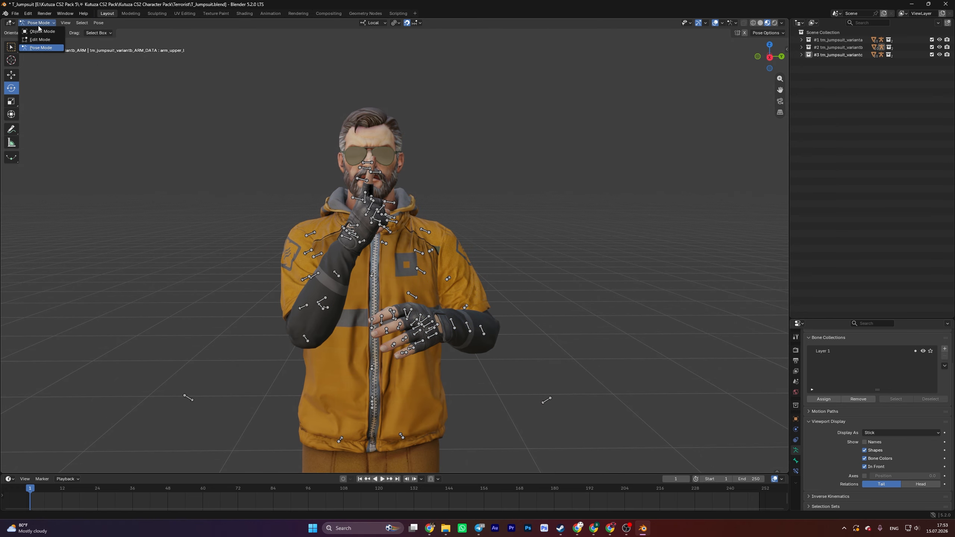
Step: Return to Object Mode and add a camera to the scene
{"action": "left_click", "coordinate": [42, 32]}
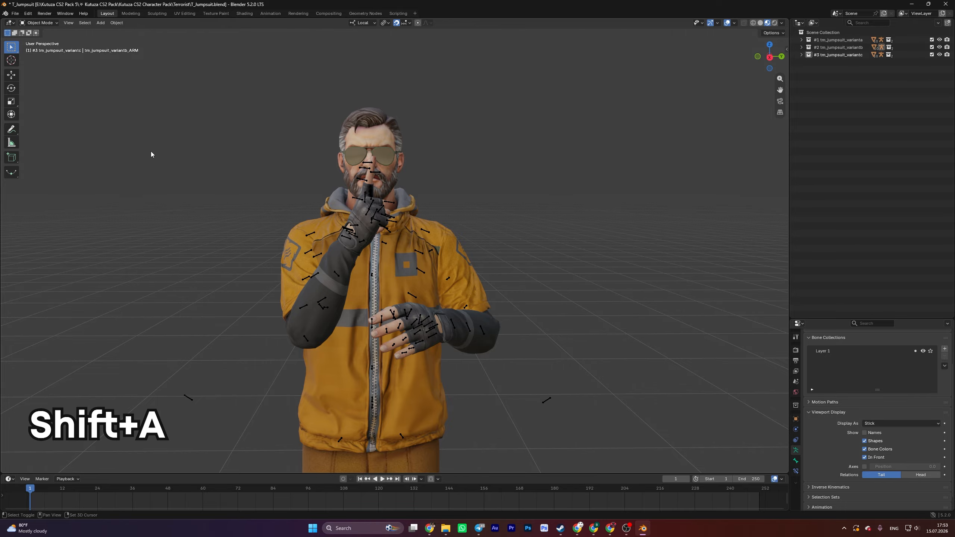
{"action": "key", "text": "shift+a"}
{"action": "left_click", "coordinate": [152, 269]}
Step: Move the new camera away from its starting spot towards the front of the middle character
{"action": "middle_click_drag", "start_coordinate": [196, 273], "coordinate": [388, 388]}
{"action": "key", "text": "g"}
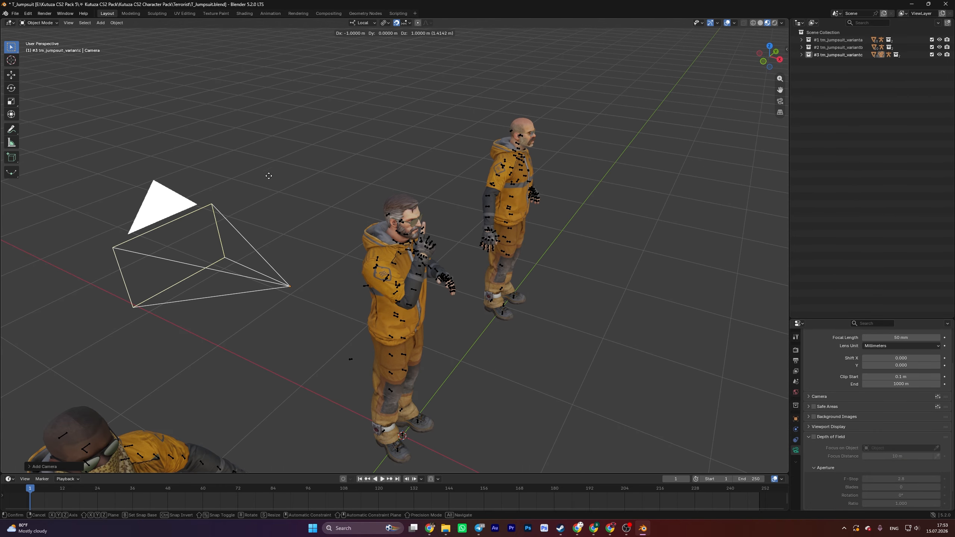
{"action": "left_click", "coordinate": [273, 220]}
{"action": "left_click", "coordinate": [397, 23]}
{"action": "key", "text": "g"}
{"action": "left_click", "coordinate": [355, 182]}
{"action": "middle_click_drag", "start_coordinate": [355, 182], "coordinate": [531, 239]}
{"action": "key", "text": "g"}
{"action": "left_click", "coordinate": [678, 203]}
Step: Move the camera directly in front of the middle character at about head height
{"action": "middle_click_drag", "start_coordinate": [677, 203], "coordinate": [519, 205]}
{"action": "key", "text": "g"}
{"action": "left_click", "coordinate": [206, 89]}
{"action": "key", "text": "g"}
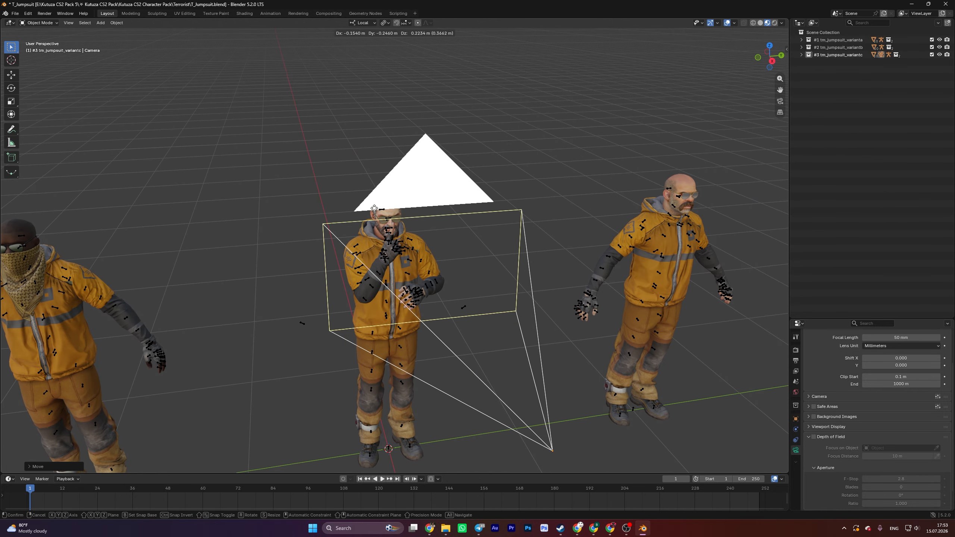
{"action": "left_click", "coordinate": [472, 261]}
{"action": "middle_click_drag", "start_coordinate": [473, 262], "coordinate": [456, 250]}
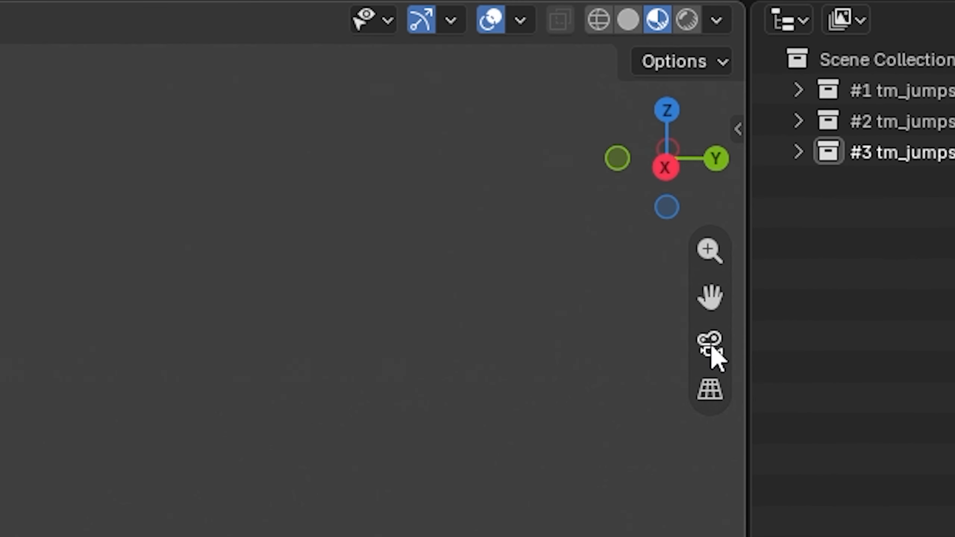
Step: Look through the camera to check how the middle character is framed
{"action": "left_click", "coordinate": [734, 262]}
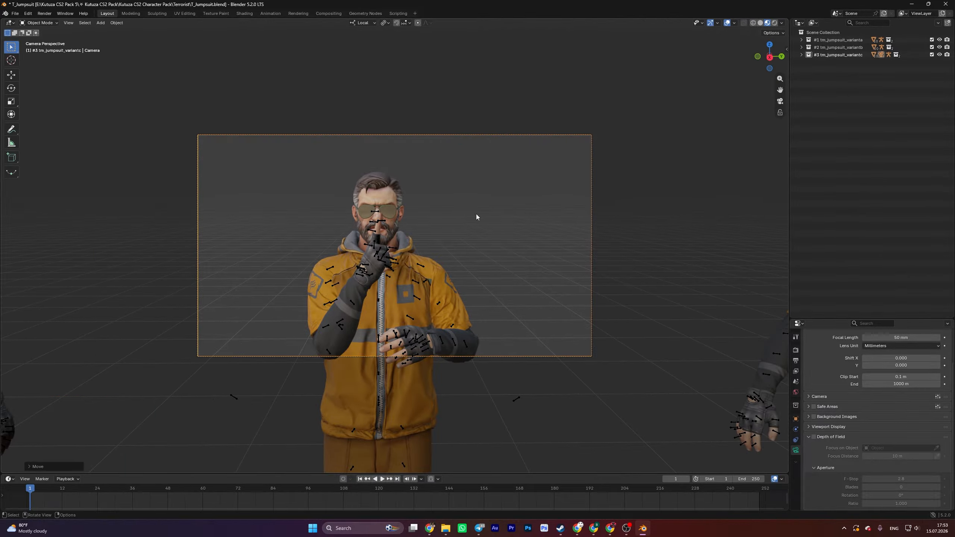
{"action": "mouse_move", "coordinate": [476, 214]}
{"action": "middle_mouse_down"}
{"action": "mouse_move", "coordinate": [460, 219]}
{"action": "mouse_move", "coordinate": [476, 212]}
{"action": "middle_mouse_up"}
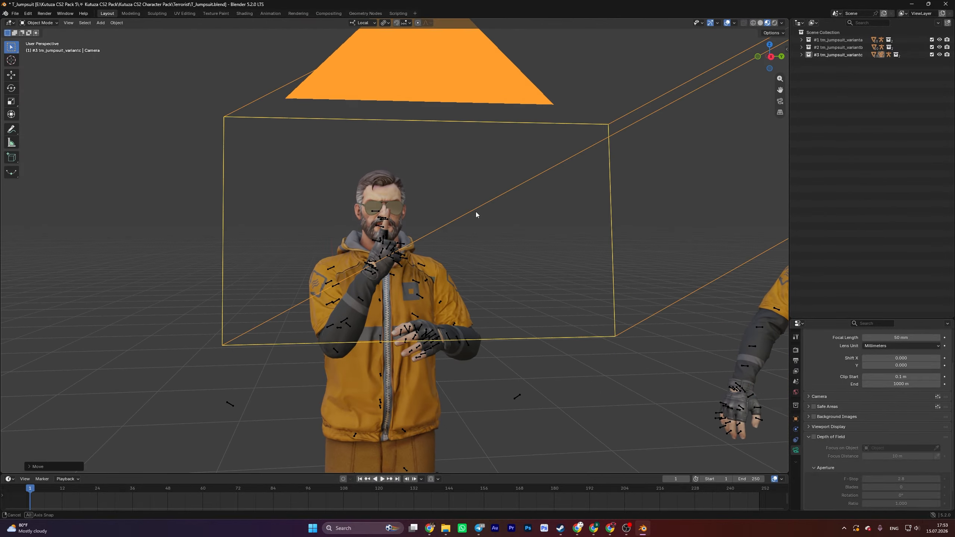
{"action": "left_click", "coordinate": [780, 101]}
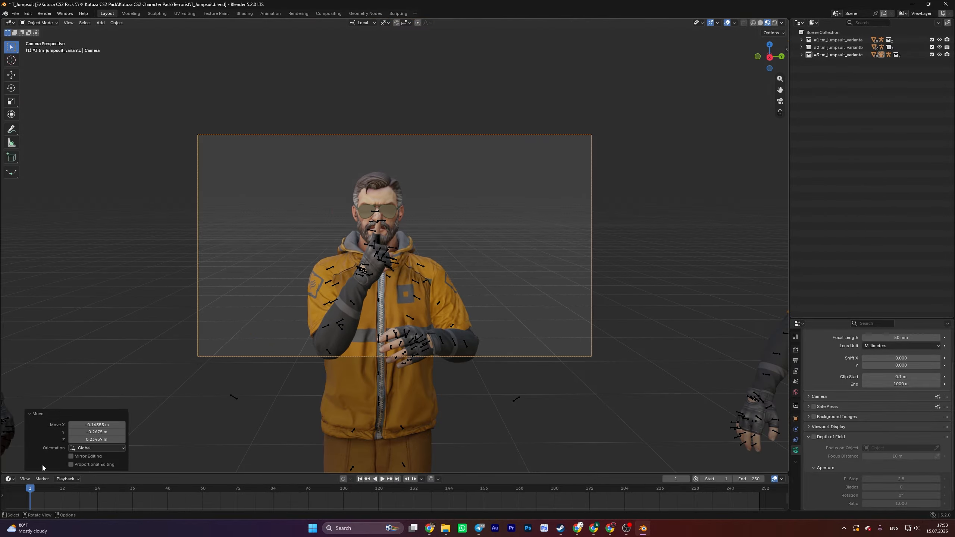
{"action": "left_click_drag", "start_coordinate": [88, 434], "coordinate": [88, 434]}
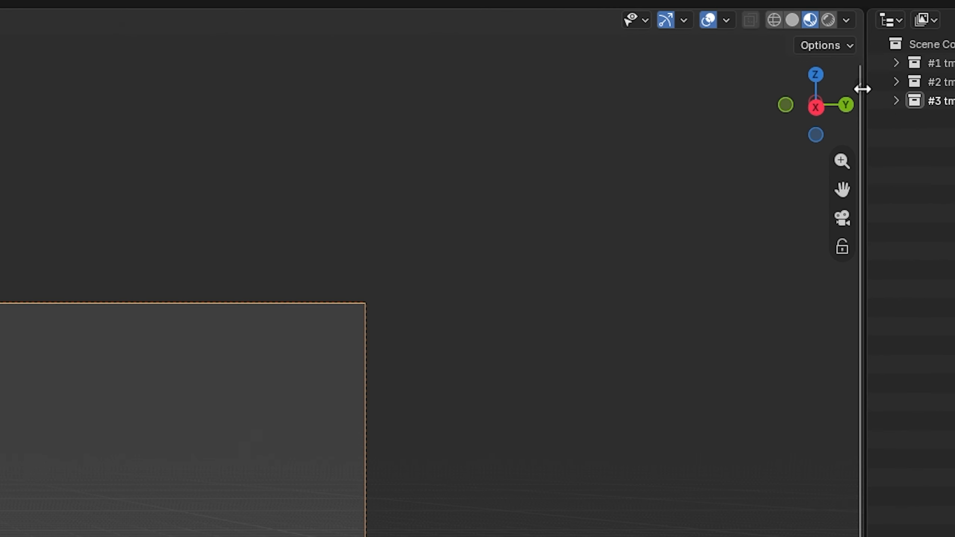
Step: Lock the camera to the view and reframe it closer on the middle character's head and upper body
{"action": "left_click", "coordinate": [786, 49]}
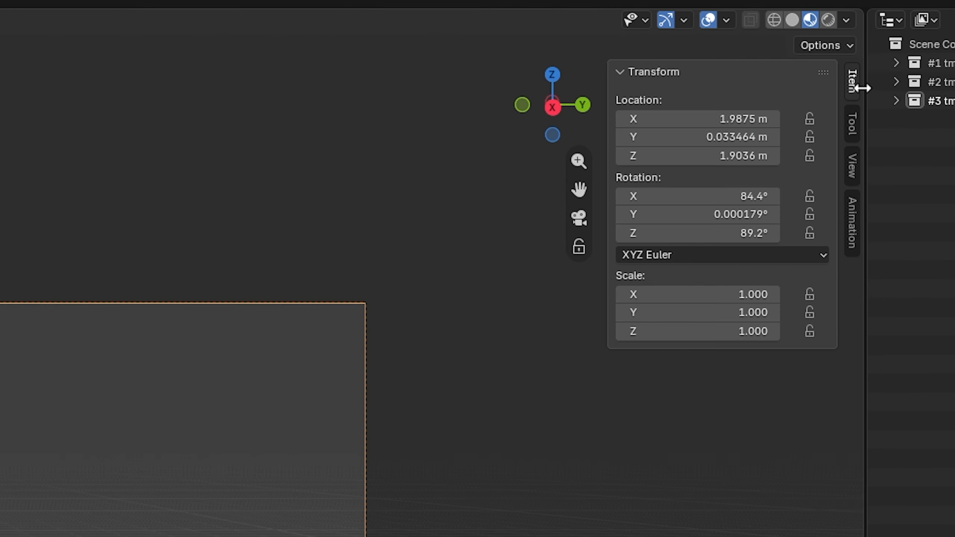
{"action": "left_click", "coordinate": [852, 168]}
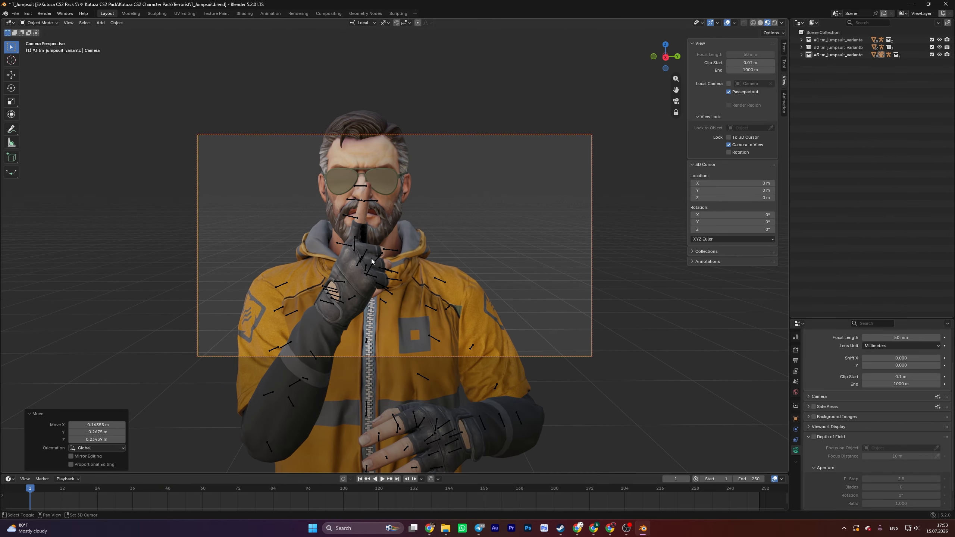
{"action": "middle_click_drag", "start_coordinate": [371, 259], "coordinate": [398, 243]}
{"action": "scroll", "coordinate": [387, 249], "scroll_direction": "down", "scroll_amount": 2}
Step: Switch the viewport to Rendered shading to preview the scene's lighting
{"action": "left_click", "coordinate": [775, 24]}
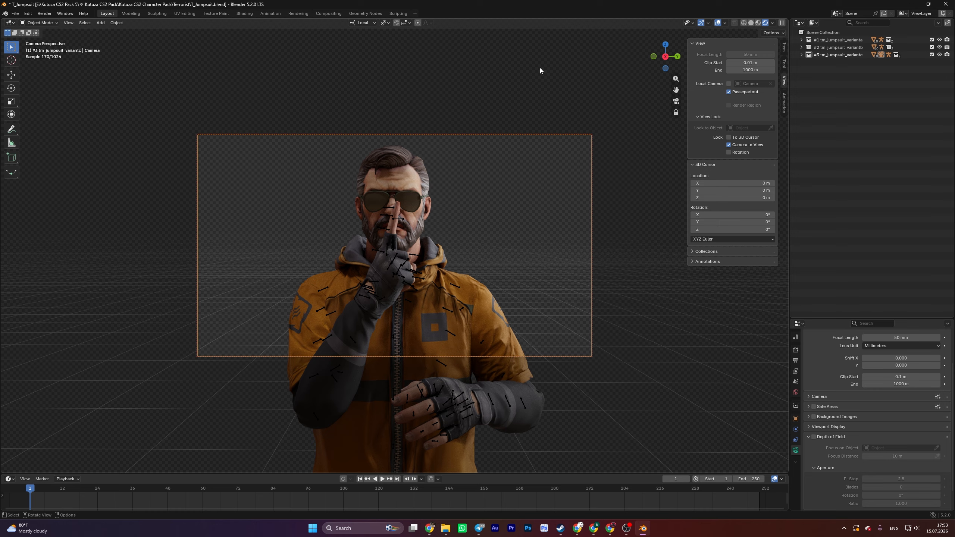
{"action": "left_click", "coordinate": [759, 24]}
{"action": "scroll", "coordinate": [573, 112], "scroll_direction": "up", "scroll_amount": 2}
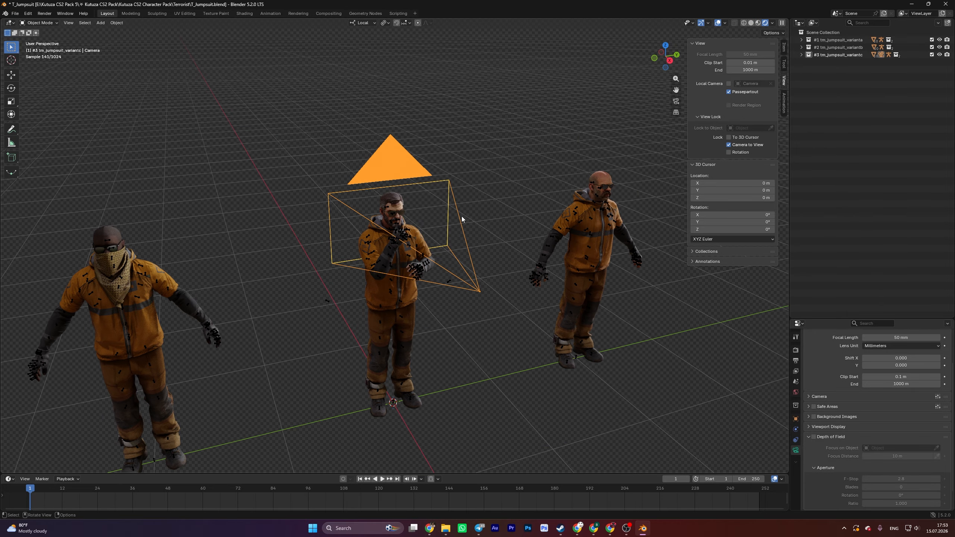
Step: Add a point light and raise it to the middle character's upper body
{"action": "key", "text": "shift+a"}
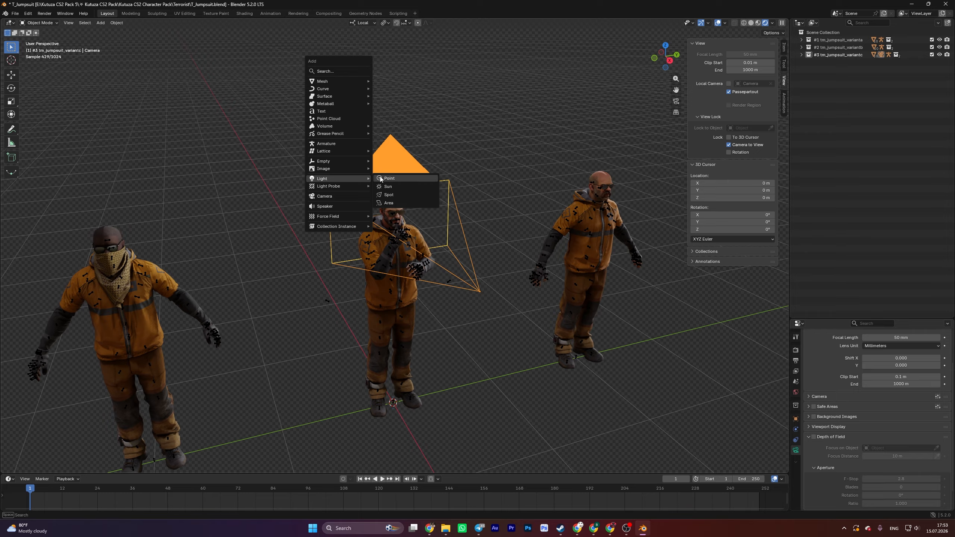
{"action": "left_click", "coordinate": [382, 180]}
{"action": "key", "text": "g"}
{"action": "left_click", "coordinate": [428, 211]}
{"action": "mouse_move", "coordinate": [428, 212]}
{"action": "middle_mouse_down"}
{"action": "mouse_move", "coordinate": [442, 210]}
{"action": "mouse_move", "coordinate": [407, 235]}
{"action": "mouse_move", "coordinate": [415, 241]}
{"action": "mouse_move", "coordinate": [500, 220]}
{"action": "mouse_move", "coordinate": [431, 221]}
{"action": "middle_mouse_up"}
{"action": "key", "text": "g"}
{"action": "left_click", "coordinate": [471, 240]}
Step: Move the point light to the side of the middle character and adjust its position through the camera view
{"action": "key", "text": "g"}
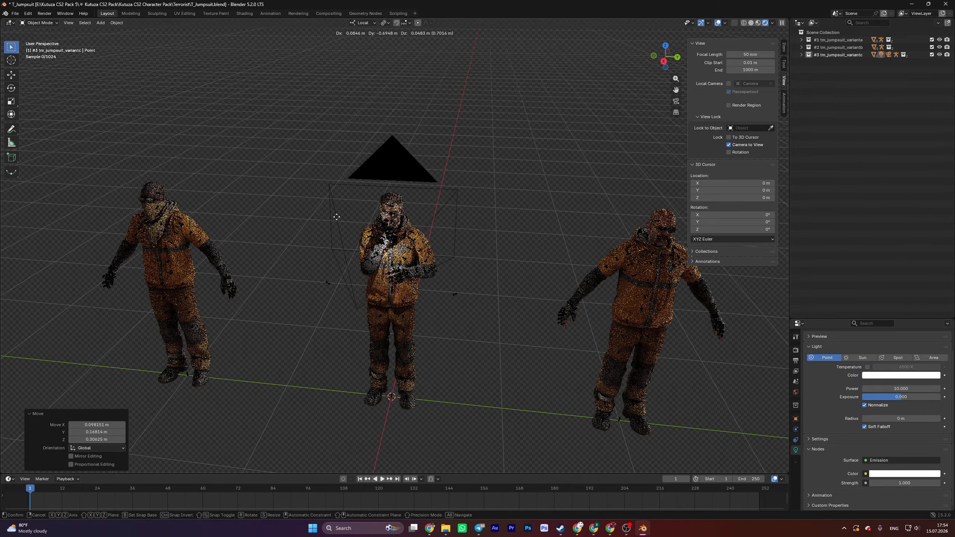
{"action": "left_click", "coordinate": [337, 217]}
{"action": "key", "text": "g"}
{"action": "middle_click_drag", "start_coordinate": [336, 217], "coordinate": [295, 228]}
{"action": "left_click", "coordinate": [246, 229]}
{"action": "key", "text": "KP_0"}
{"action": "key", "text": "g"}
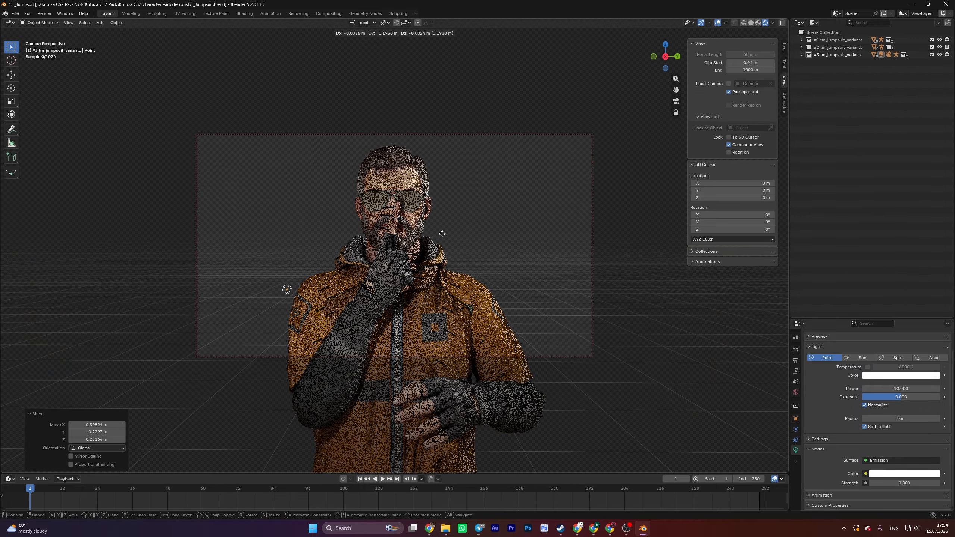
{"action": "left_click", "coordinate": [425, 228]}
Step: Raise the point light's exposure to about 1.4 and shift the light along the X axis
{"action": "left_click_drag", "start_coordinate": [901, 397], "coordinate": [906, 397]}
{"action": "key", "text": "g"}
{"action": "key", "text": "x"}
{"action": "left_click", "coordinate": [275, 244]}
{"action": "middle_click_drag", "start_coordinate": [274, 244], "coordinate": [239, 253]}
{"action": "key", "text": "KP_0"}
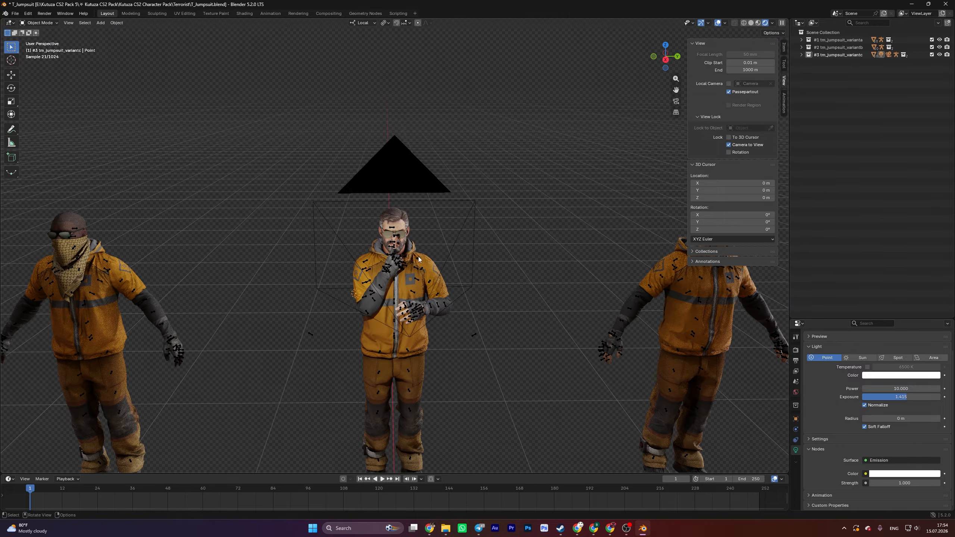
Step: Move the point light across to the other side near the top of the character's head and look through the camera
{"action": "key", "text": "g"}
{"action": "left_click", "coordinate": [518, 267]}
{"action": "middle_click_drag", "start_coordinate": [418, 259], "coordinate": [439, 258]}
{"action": "key", "text": "g"}
{"action": "left_click", "coordinate": [447, 277]}
{"action": "left_click", "coordinate": [677, 102]}
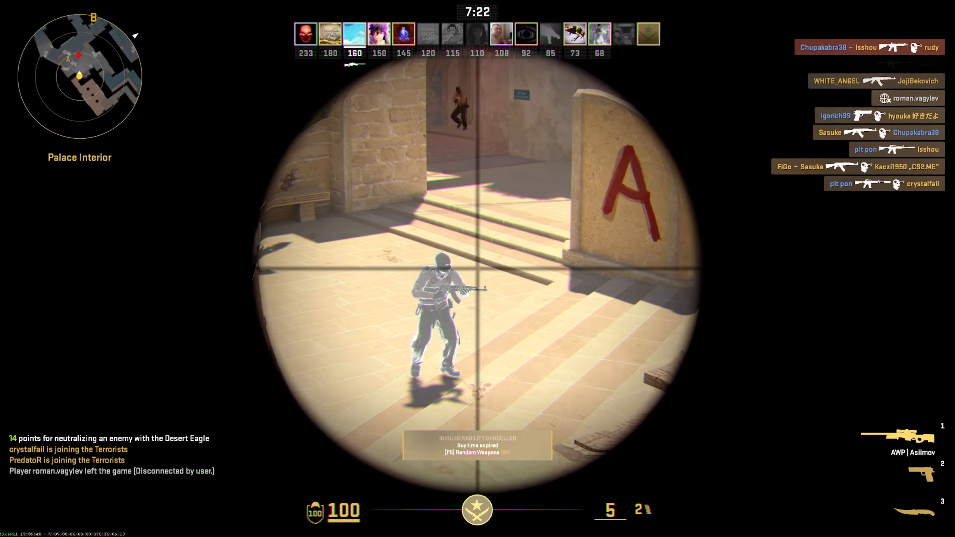
{"action": "left_click", "coordinate": [477, 268]}
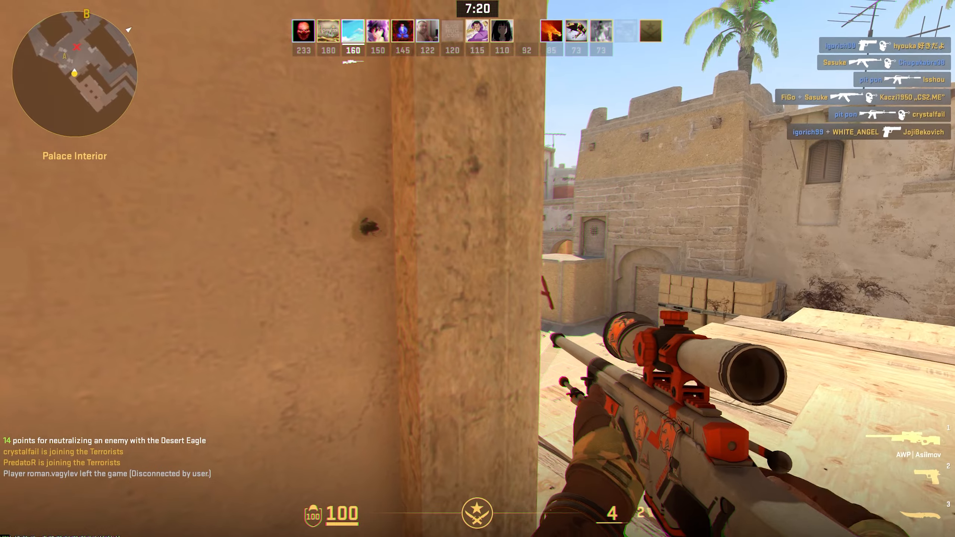
{"action": "right_click", "coordinate": [477, 268]}
{"action": "left_click", "coordinate": [478, 268]}
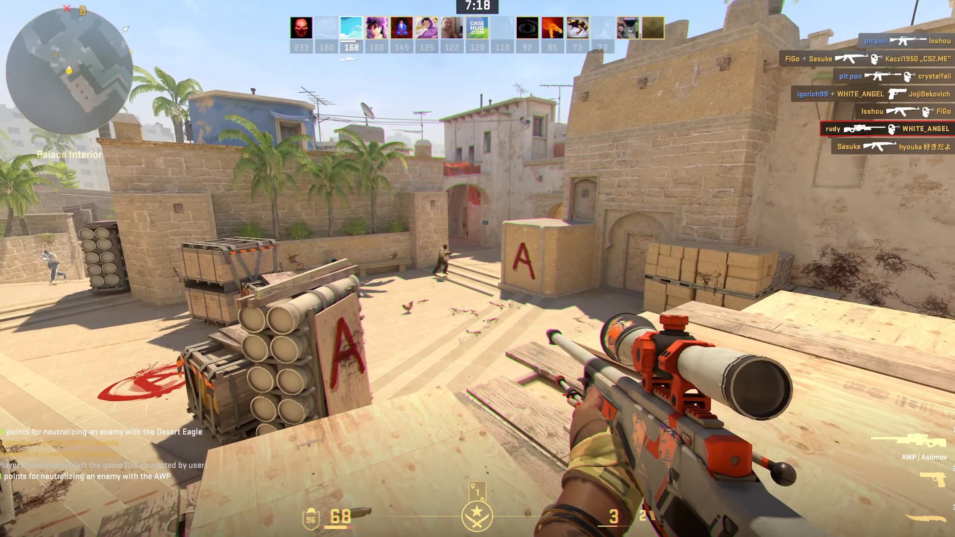
{"action": "right_click", "coordinate": [478, 269]}
{"action": "left_click", "coordinate": [478, 268]}
{"action": "key", "text": "3"}
{"action": "key", "text": "2"}
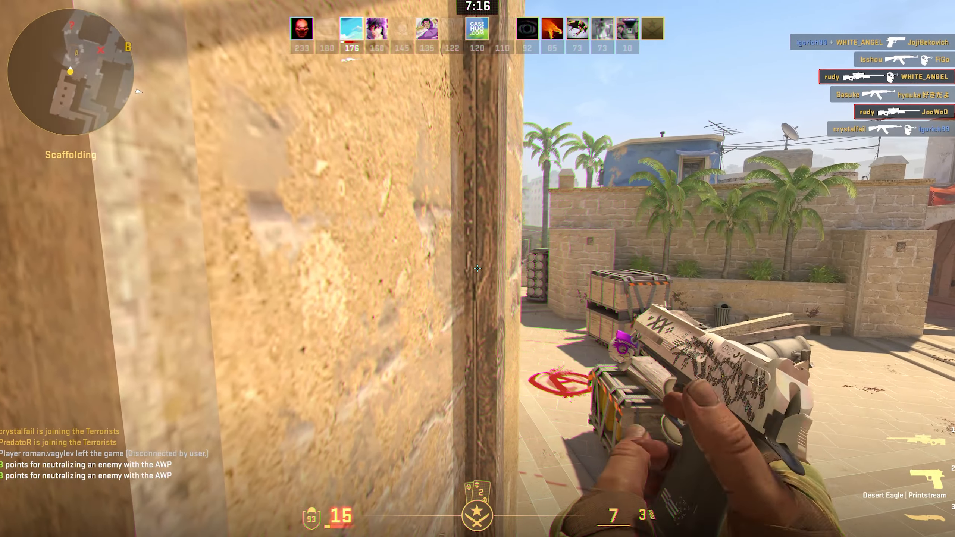
{"action": "left_click", "coordinate": [477, 269]}
{"action": "left_click", "coordinate": [478, 268]}
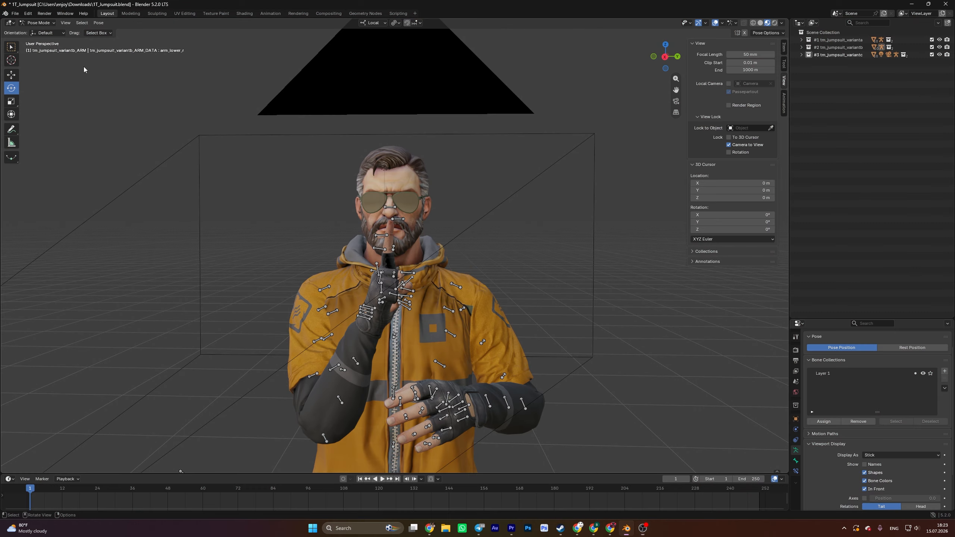
Step: Set the Cycles render device to CUDA in the system preferences
{"action": "left_click", "coordinate": [27, 14]}
{"action": "left_click", "coordinate": [45, 108]}
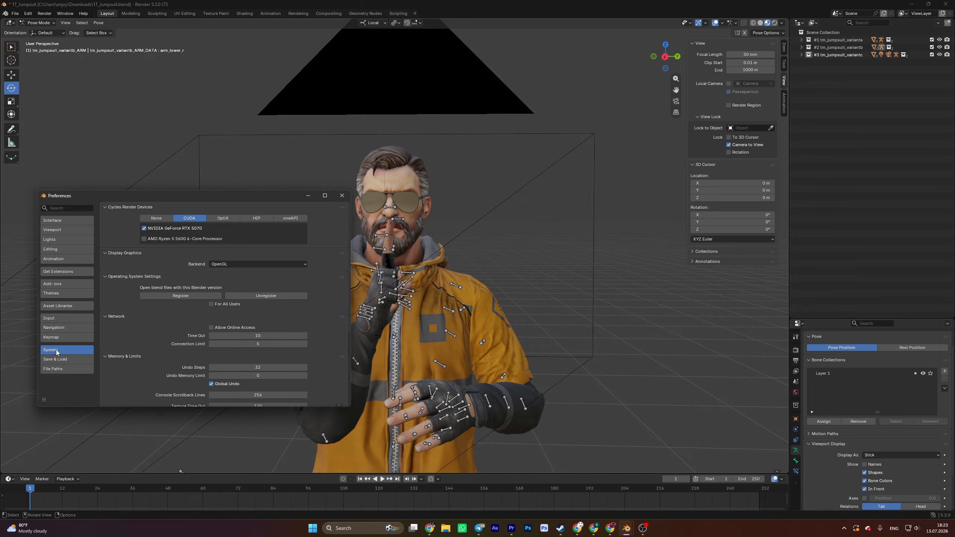
{"action": "left_click", "coordinate": [160, 219]}
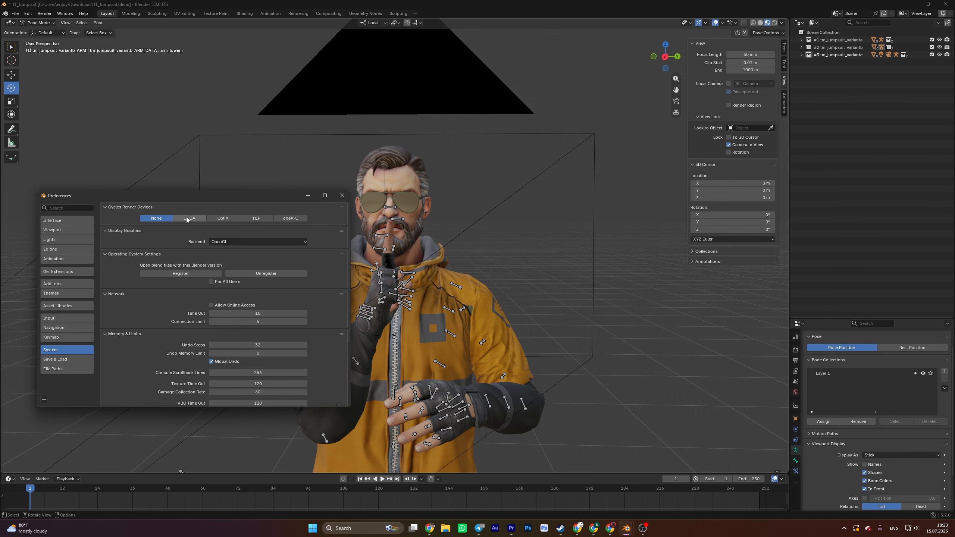
{"action": "left_click", "coordinate": [188, 220]}
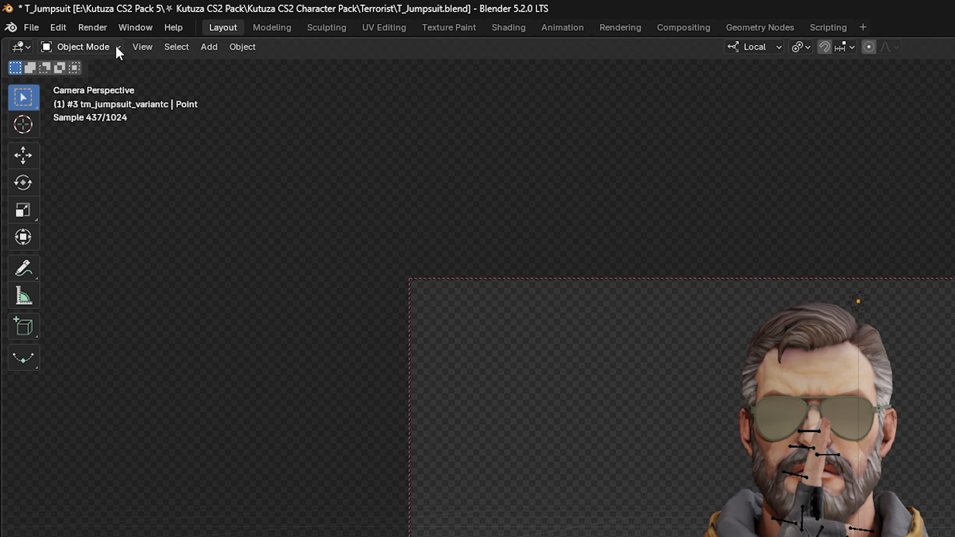
Step: Render the camera view as a still image and open the save dialog for the result
{"action": "left_click", "coordinate": [47, 14]}
{"action": "left_click", "coordinate": [126, 45]}
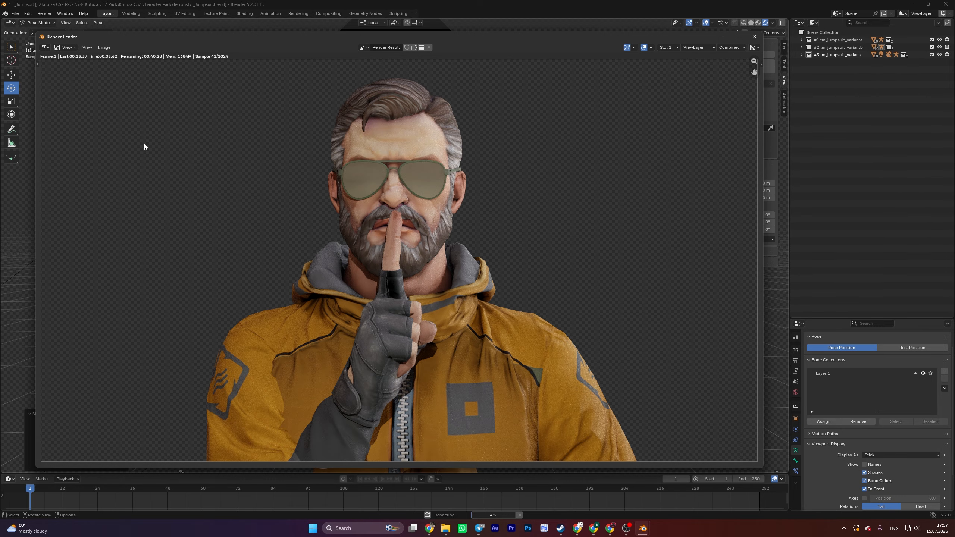
{"action": "left_click", "coordinate": [104, 48]}
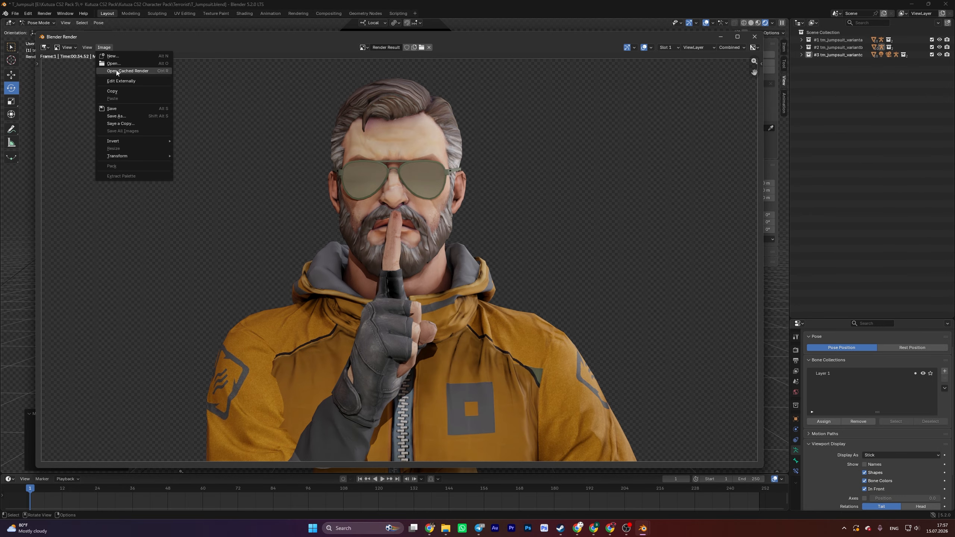
{"action": "left_click", "coordinate": [115, 117]}
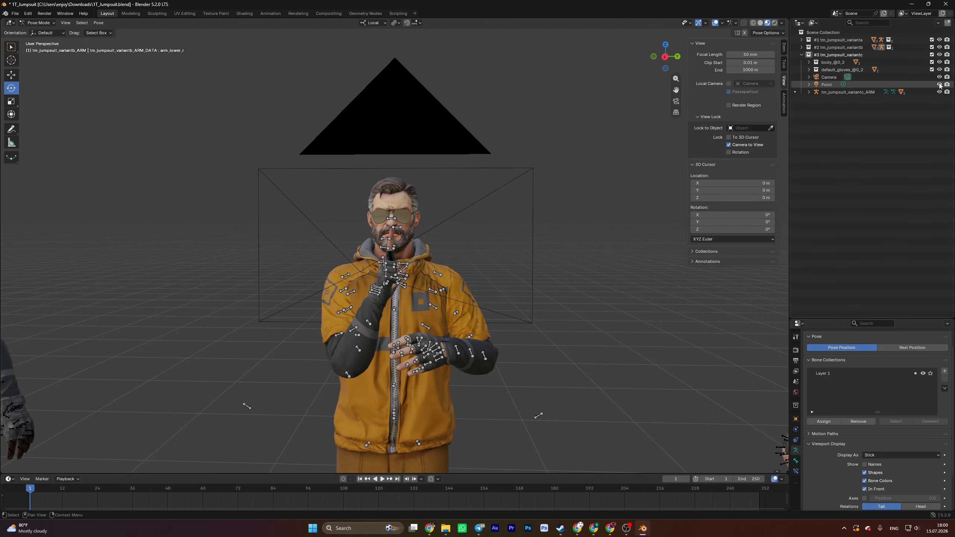
Step: Hide the camera and point light in the viewport and rotate the middle character's left arm up beside the head
{"action": "left_click_drag", "start_coordinate": [939, 85], "coordinate": [939, 77]}
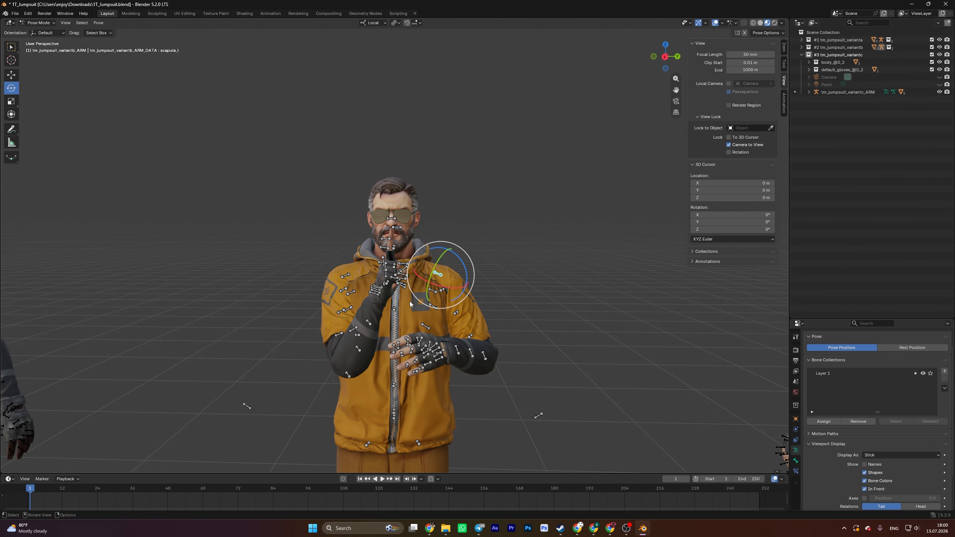
{"action": "left_click", "coordinate": [411, 303]}
{"action": "scroll", "coordinate": [410, 303], "scroll_direction": "up", "scroll_amount": 1}
{"action": "middle_click_drag", "start_coordinate": [372, 281], "coordinate": [370, 280]}
{"action": "left_click_drag", "start_coordinate": [491, 381], "coordinate": [490, 361]}
{"action": "key", "text": "ctrl+z"}
{"action": "left_click", "coordinate": [453, 300]}
{"action": "left_click_drag", "start_coordinate": [445, 283], "coordinate": [447, 212]}
{"action": "middle_click_drag", "start_coordinate": [447, 212], "coordinate": [393, 234]}
{"action": "left_click_drag", "start_coordinate": [460, 300], "coordinate": [427, 316]}
Step: Rotate the raised left arm's hand toward the head, correcting its bend from the side
{"action": "middle_click_drag", "start_coordinate": [415, 250], "coordinate": [472, 251]}
{"action": "left_click", "coordinate": [439, 215]}
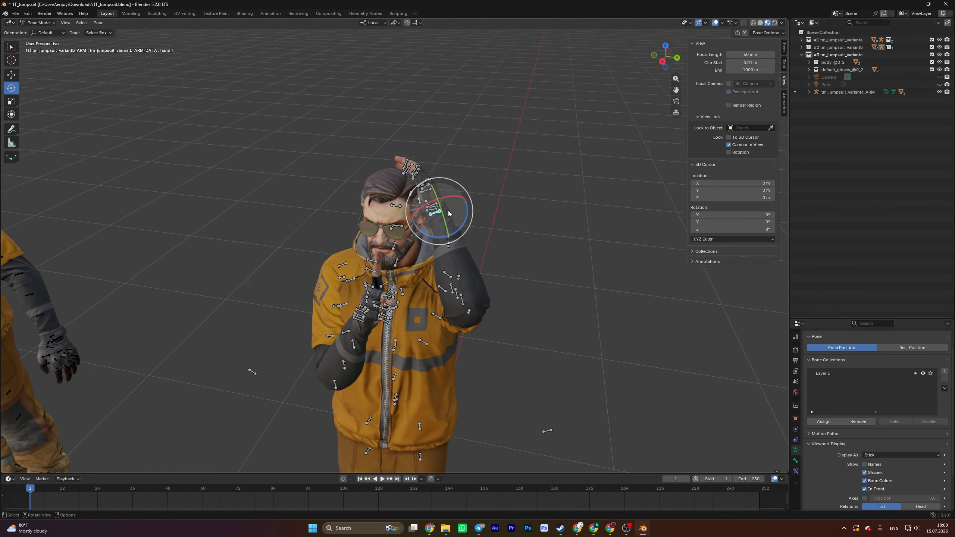
{"action": "left_click_drag", "start_coordinate": [442, 222], "coordinate": [455, 219]}
{"action": "middle_click_drag", "start_coordinate": [463, 233], "coordinate": [386, 256]}
{"action": "left_click", "coordinate": [386, 256]}
{"action": "left_click_drag", "start_coordinate": [393, 223], "coordinate": [394, 255]}
{"action": "left_click", "coordinate": [377, 275]}
Step: Adjust the raised left arm's bend and turn the hand so it rests on top of the head
{"action": "left_click", "coordinate": [476, 317]}
{"action": "left_click_drag", "start_coordinate": [480, 322], "coordinate": [492, 318]}
{"action": "left_click", "coordinate": [475, 180]}
{"action": "left_click_drag", "start_coordinate": [469, 154], "coordinate": [469, 154]}
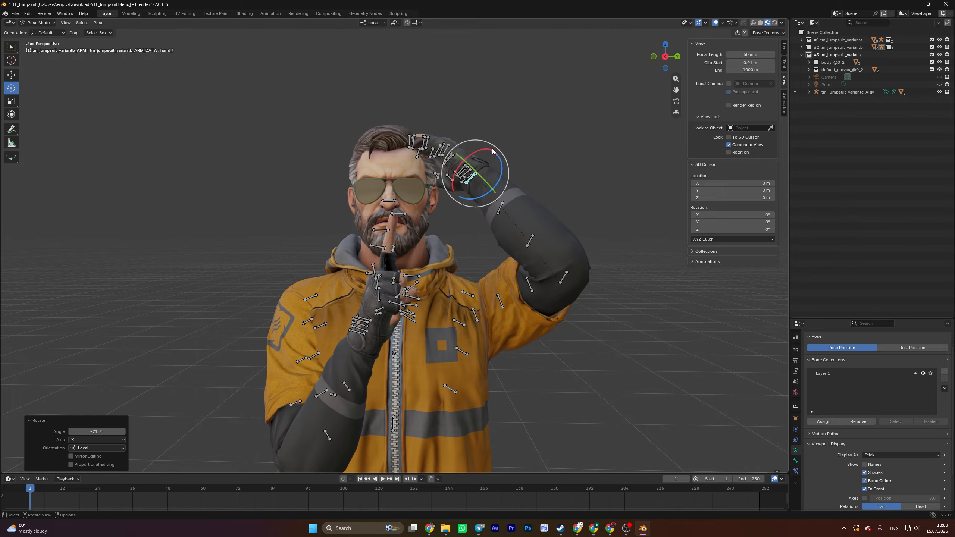
{"action": "left_click_drag", "start_coordinate": [502, 185], "coordinate": [512, 199]}
Step: Unhide the camera and point light and render the new pose through the camera
{"action": "left_click", "coordinate": [481, 200]}
{"action": "middle_click_drag", "start_coordinate": [492, 203], "coordinate": [530, 204]}
{"action": "scroll", "coordinate": [545, 200], "scroll_direction": "down", "scroll_amount": 2}
{"action": "left_click", "coordinate": [551, 205]}
{"action": "left_click", "coordinate": [939, 78]}
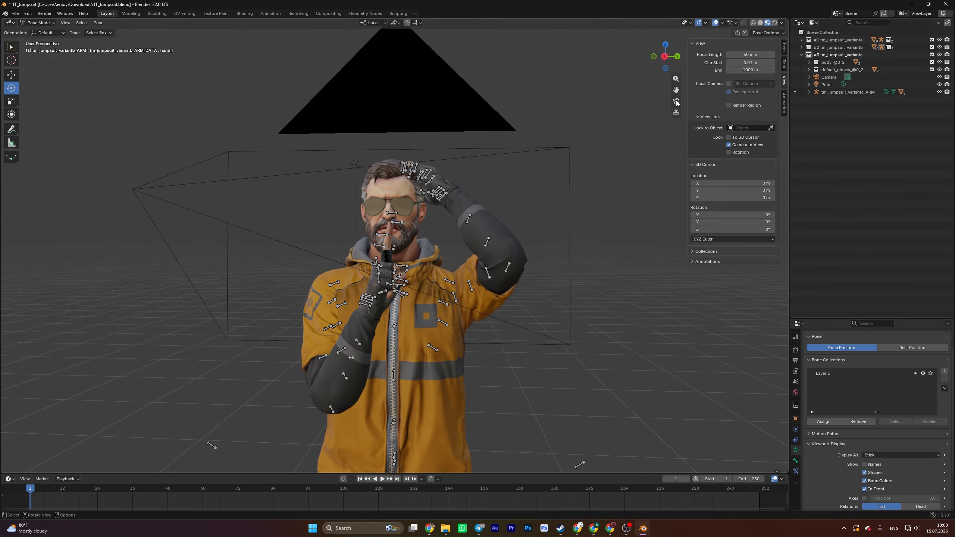
{"action": "key", "text": "KP_0"}
{"action": "left_click", "coordinate": [60, 22]}
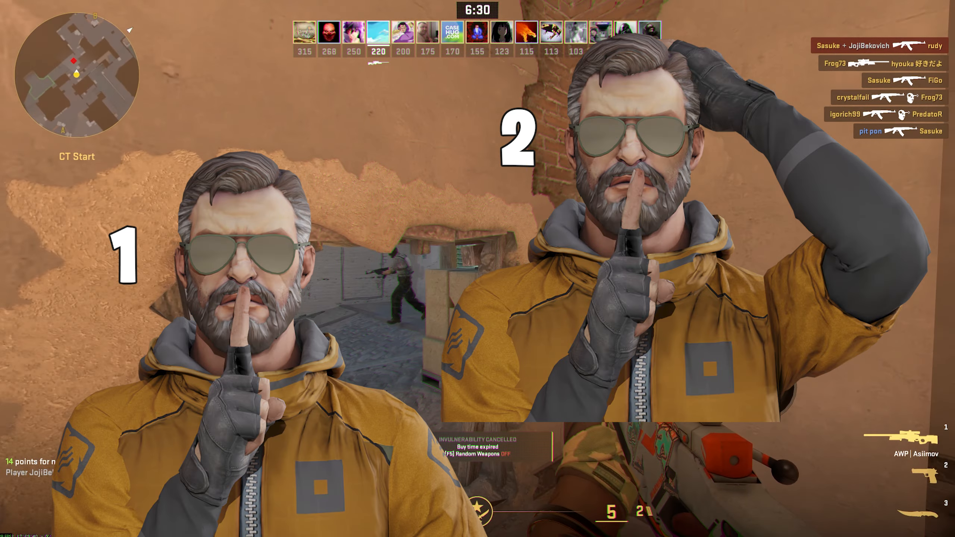
{"action": "left_click", "coordinate": [477, 269]}
{"action": "left_click", "coordinate": [477, 268]}
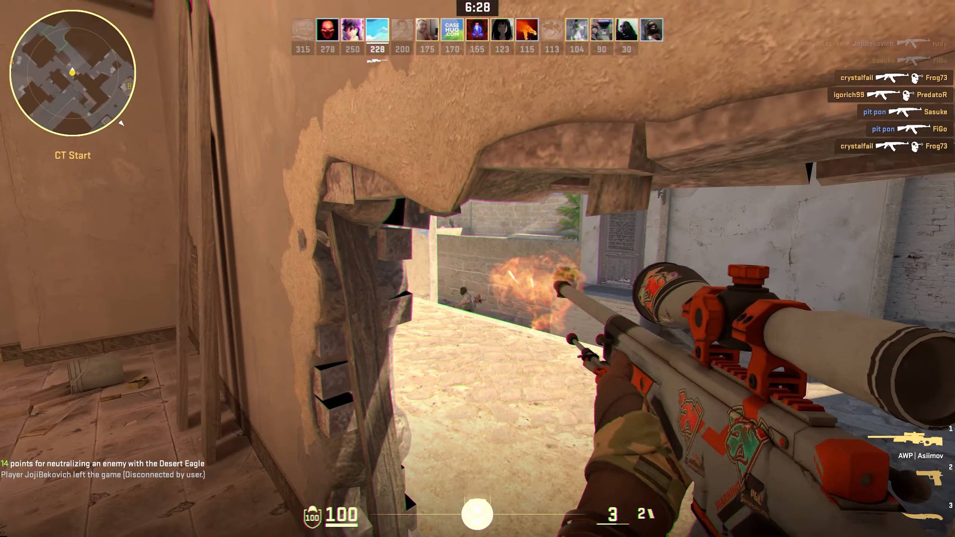
{"action": "key", "text": "2"}
{"action": "key", "text": "1"}
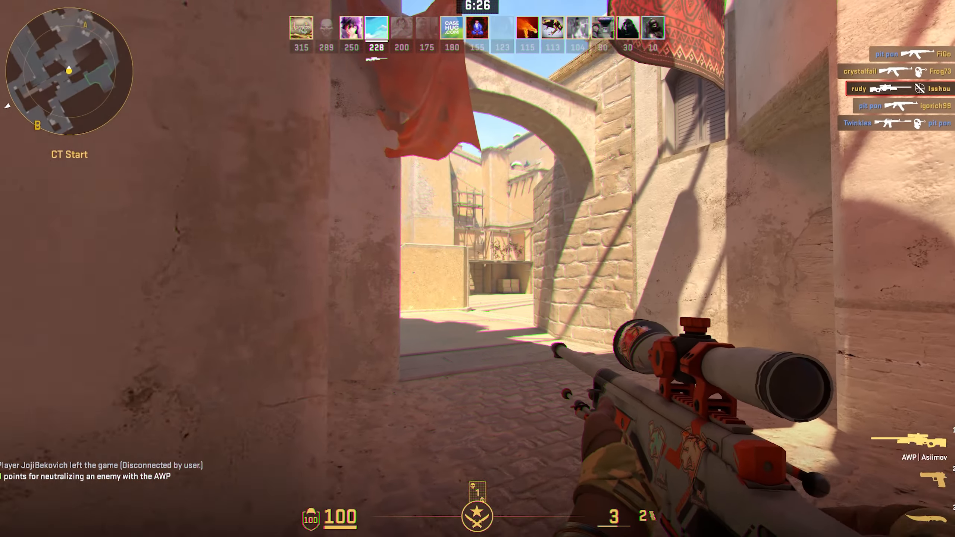
{"action": "key", "text": "w"}
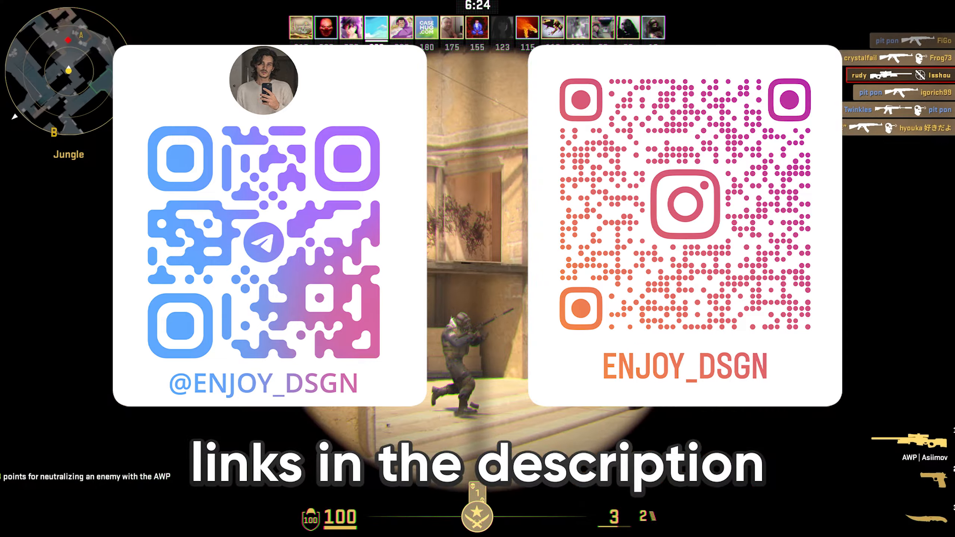
{"action": "left_click", "coordinate": [477, 269]}
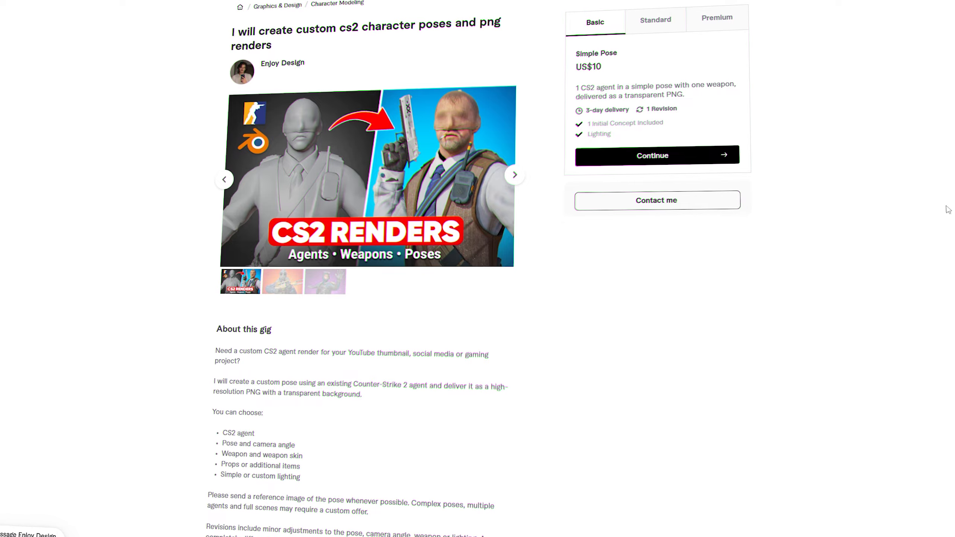
{"action": "scroll", "coordinate": [527, 177], "scroll_direction": "down", "scroll_amount": 4}
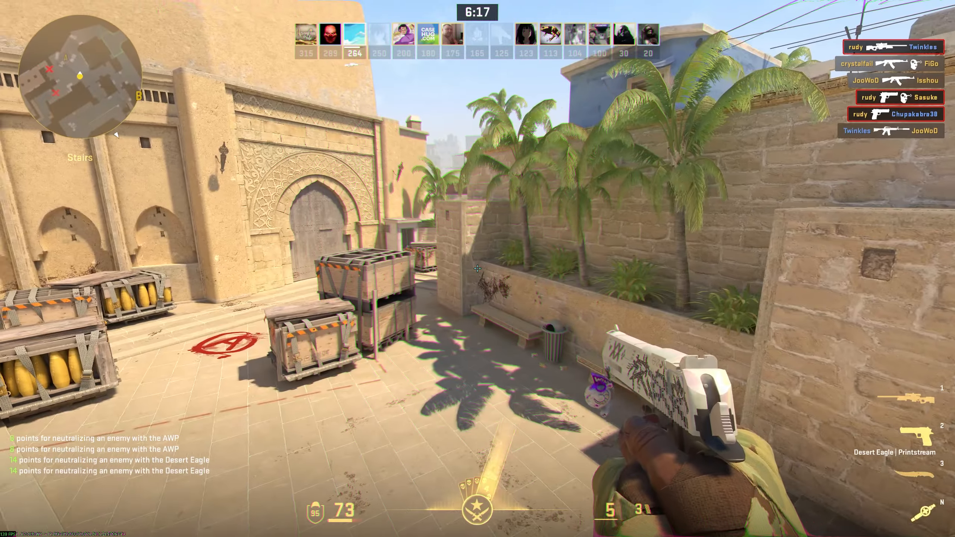
{"action": "key", "text": "1"}
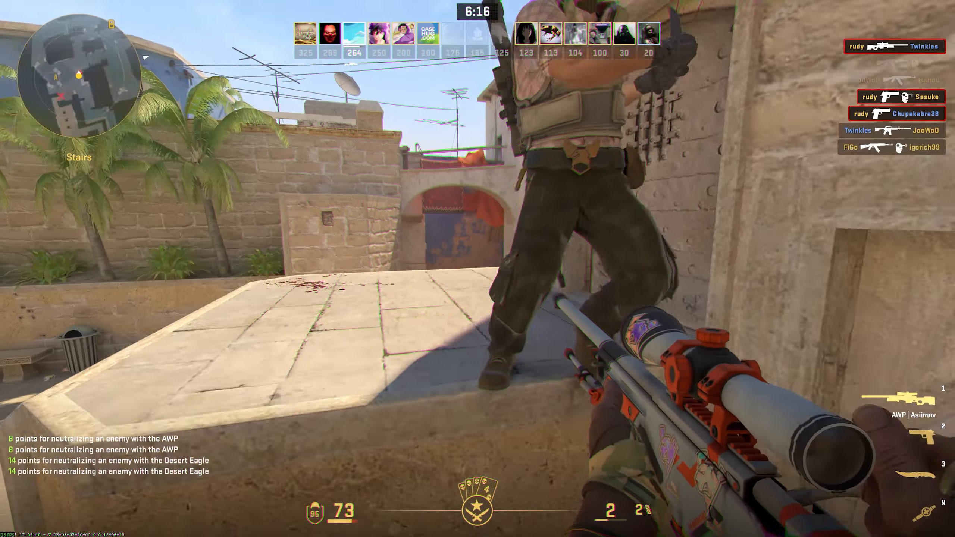
{"action": "left_click", "coordinate": [478, 269]}
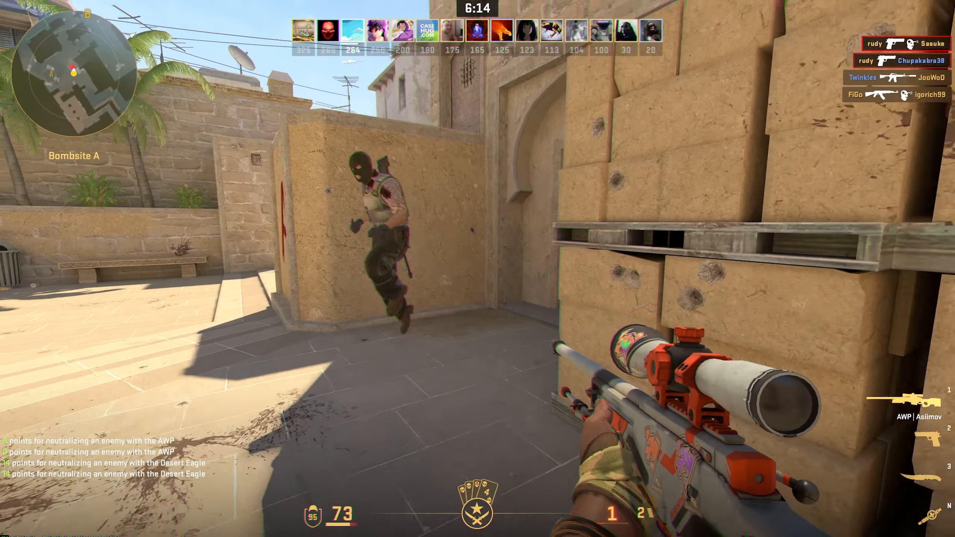
{"action": "key", "text": "2"}
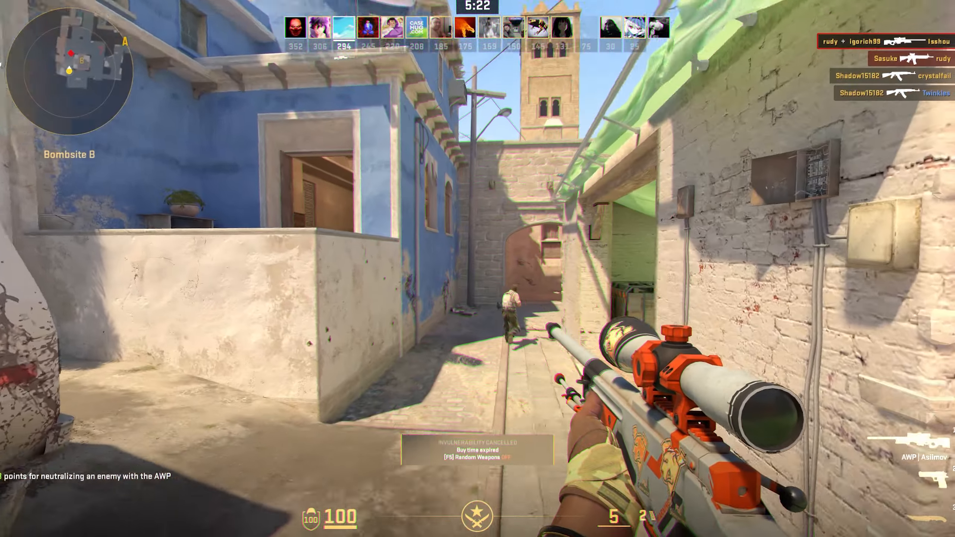
{"action": "right_click", "coordinate": [477, 268]}
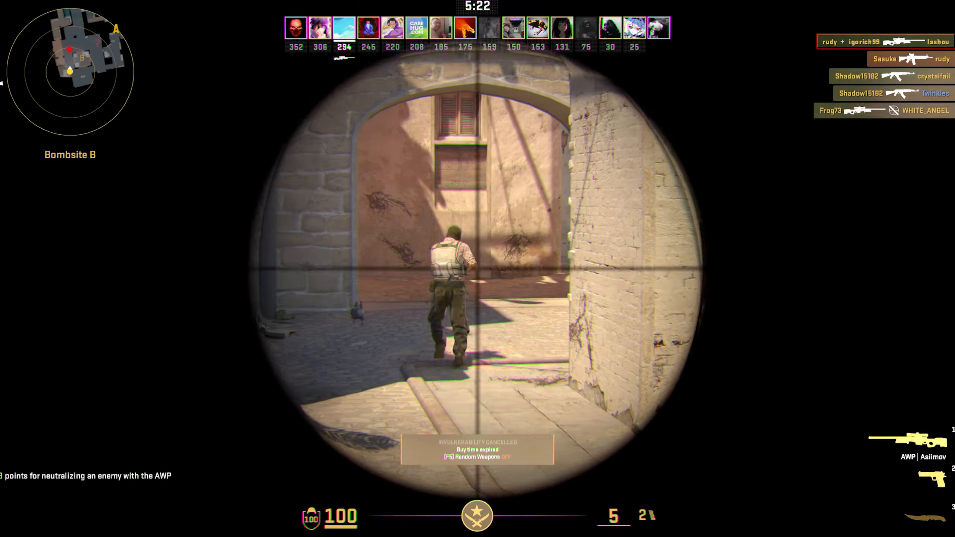
{"action": "left_click", "coordinate": [477, 269]}
{"action": "right_click", "coordinate": [478, 268]}
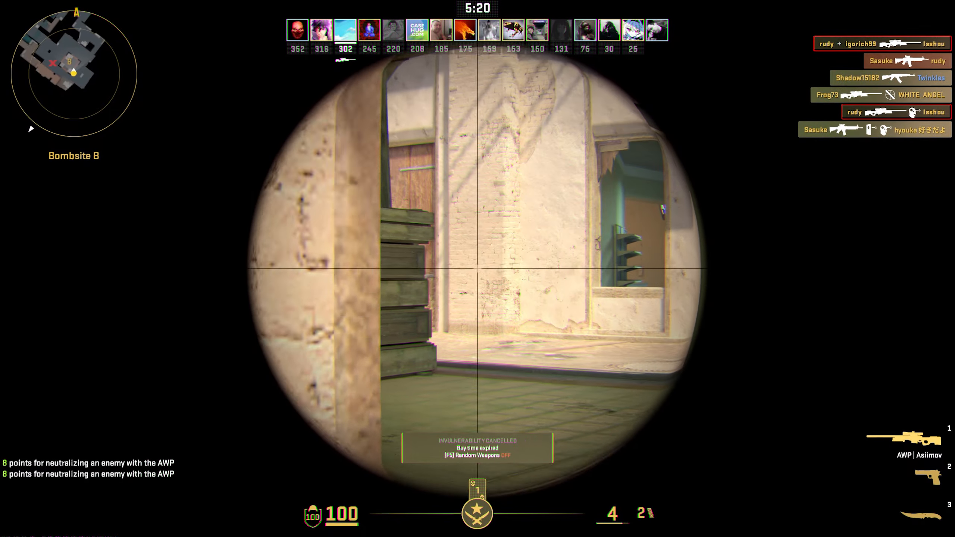
{"action": "key", "text": "2"}
{"action": "left_click", "coordinate": [477, 268]}
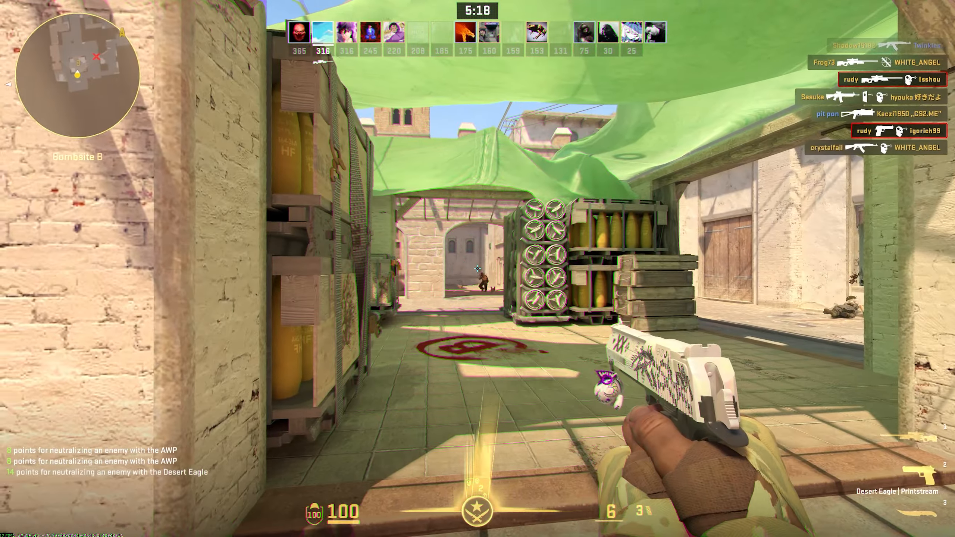
{"action": "left_click", "coordinate": [477, 268]}
{"action": "left_click", "coordinate": [477, 269]}
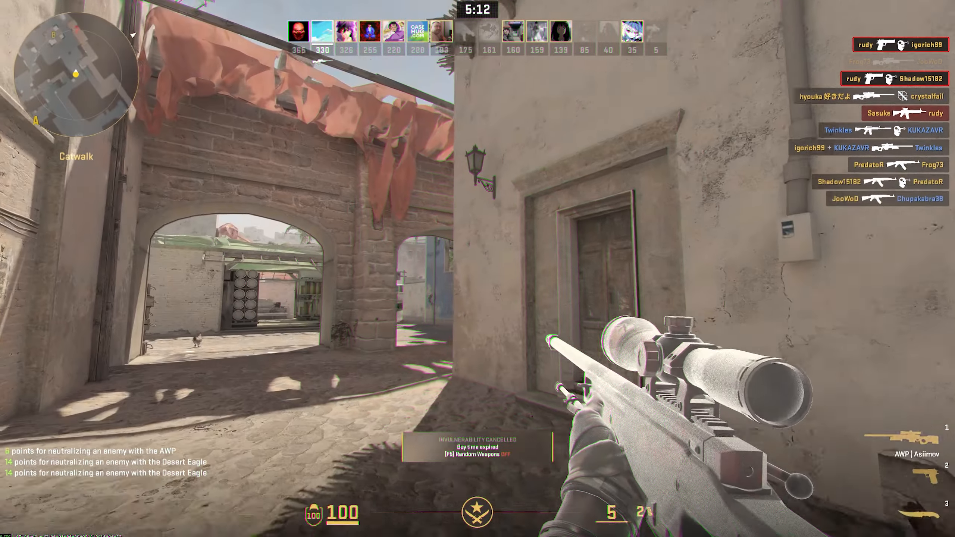
{"action": "right_click", "coordinate": [477, 269]}
{"action": "left_click", "coordinate": [478, 269]}
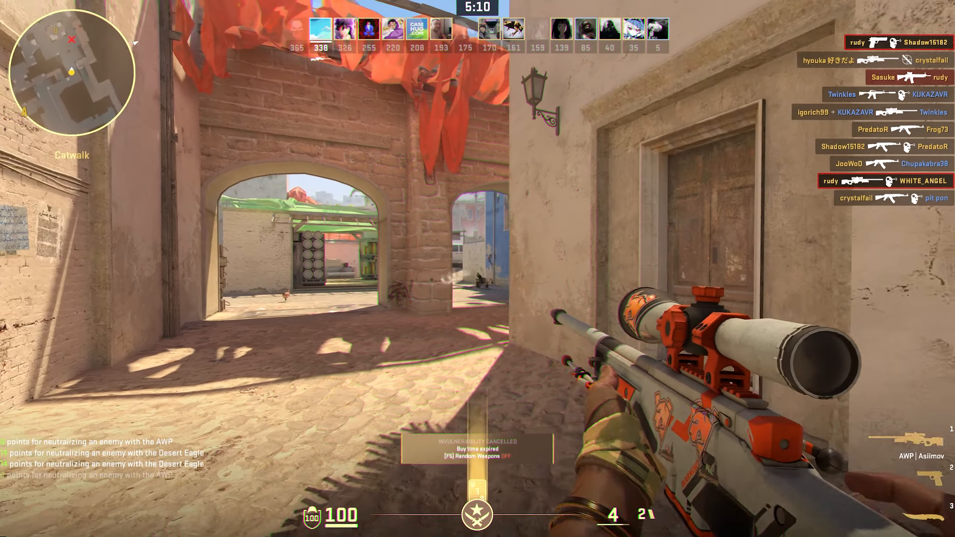
{"action": "right_click", "coordinate": [478, 269]}
{"action": "left_click", "coordinate": [477, 269]}
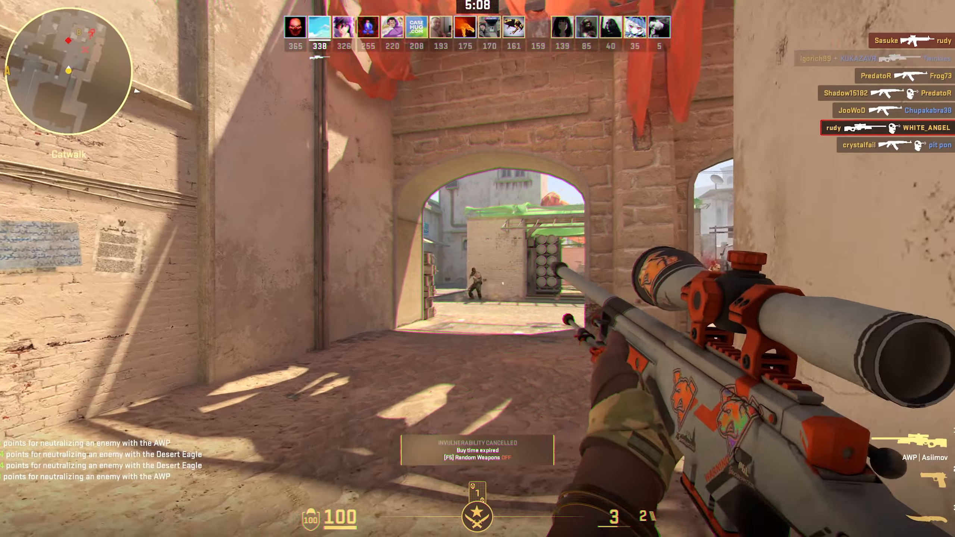
{"action": "right_click", "coordinate": [477, 269]}
{"action": "left_click", "coordinate": [477, 268]}
{"action": "key", "text": "2"}
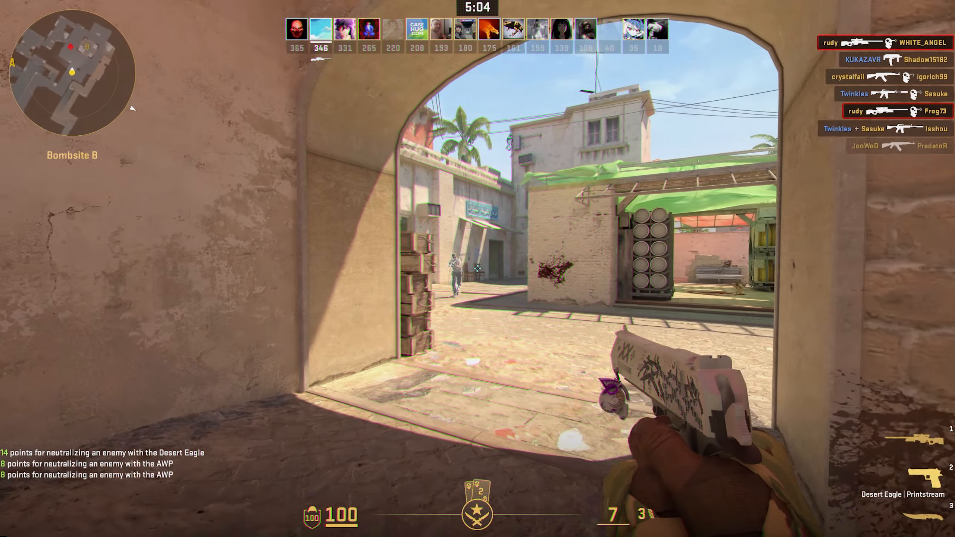
{"action": "left_click", "coordinate": [477, 269]}
{"action": "left_click", "coordinate": [478, 269]}
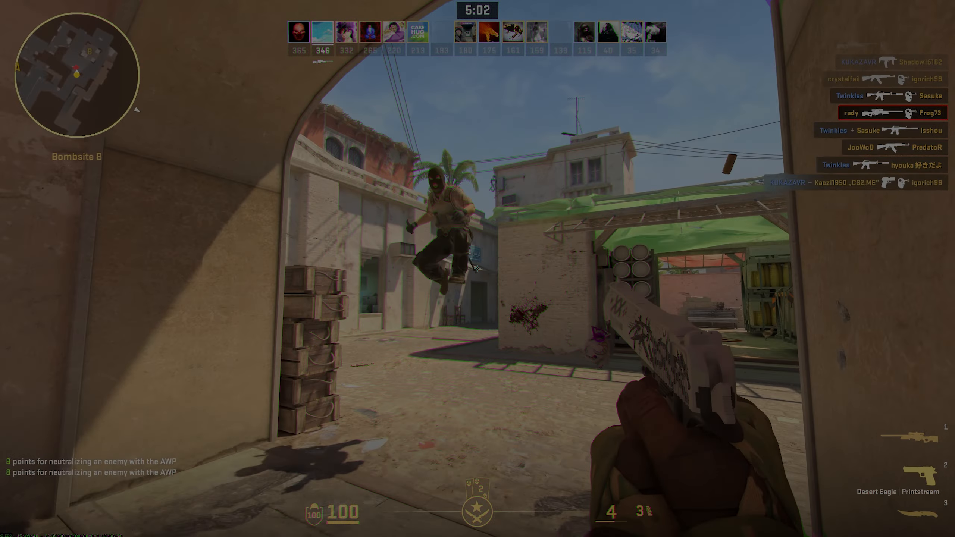